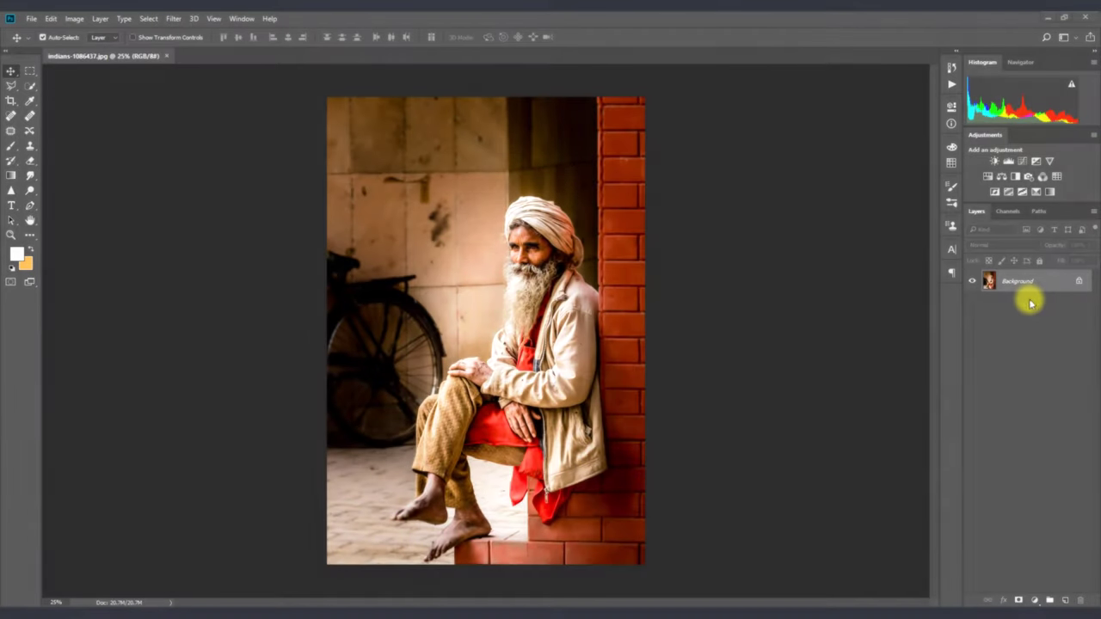
- Duplicate Background and apply Camera Raw with Highlights -69, Shadows +6 and Clarity +13
{"action": "left_click", "coordinate": [1034, 284]}
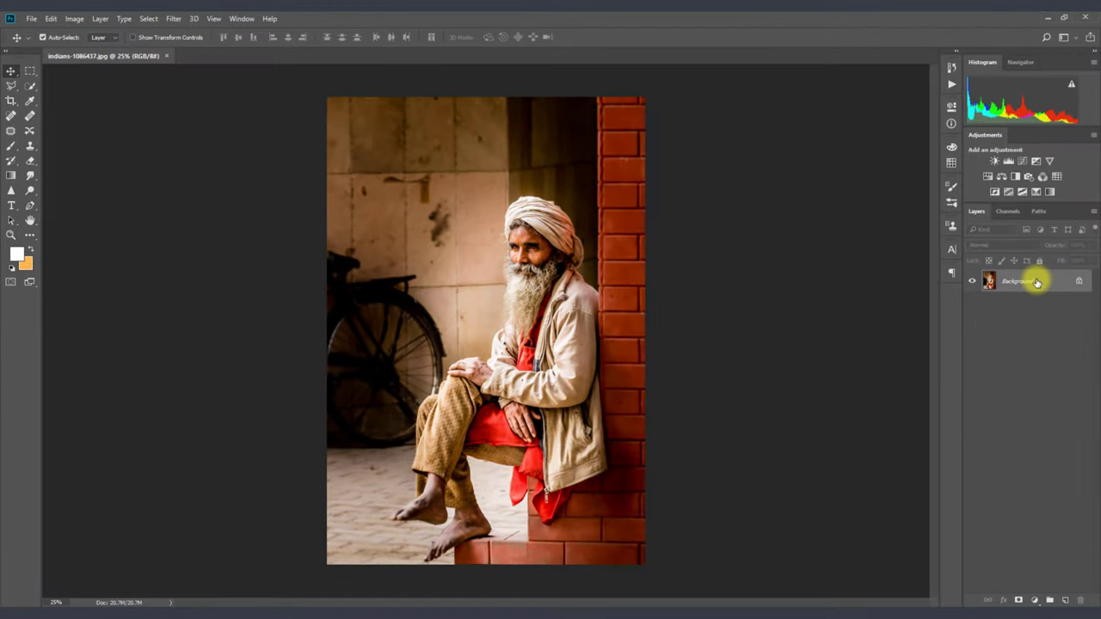
{"action": "left_click_drag", "start_coordinate": [1037, 283], "coordinate": [1053, 567]}
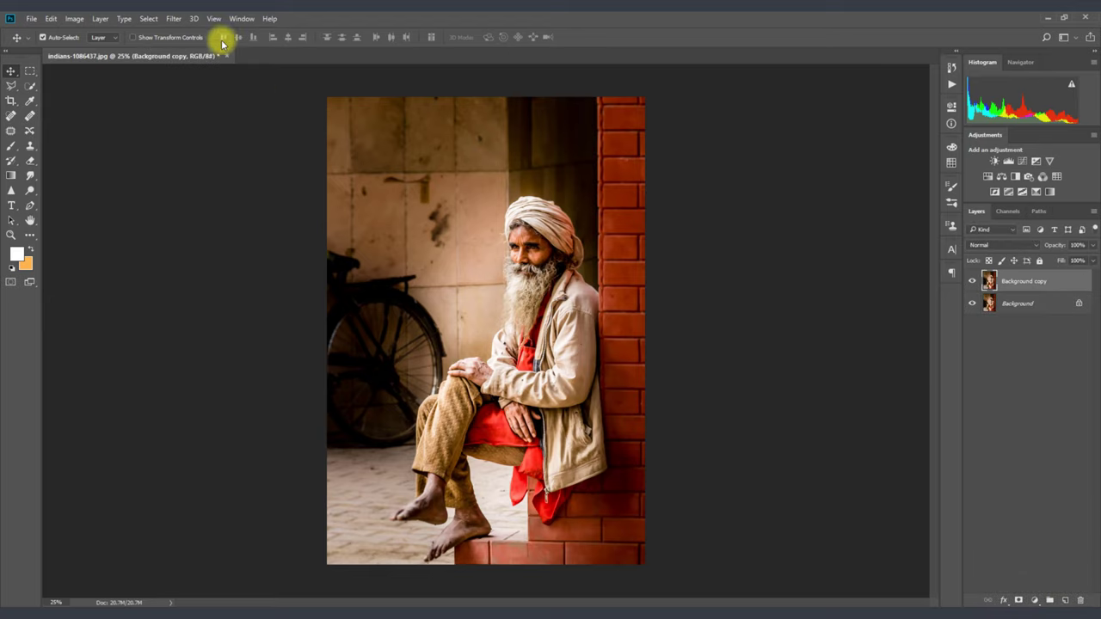
{"action": "left_click", "coordinate": [173, 18]}
{"action": "left_click", "coordinate": [244, 77]}
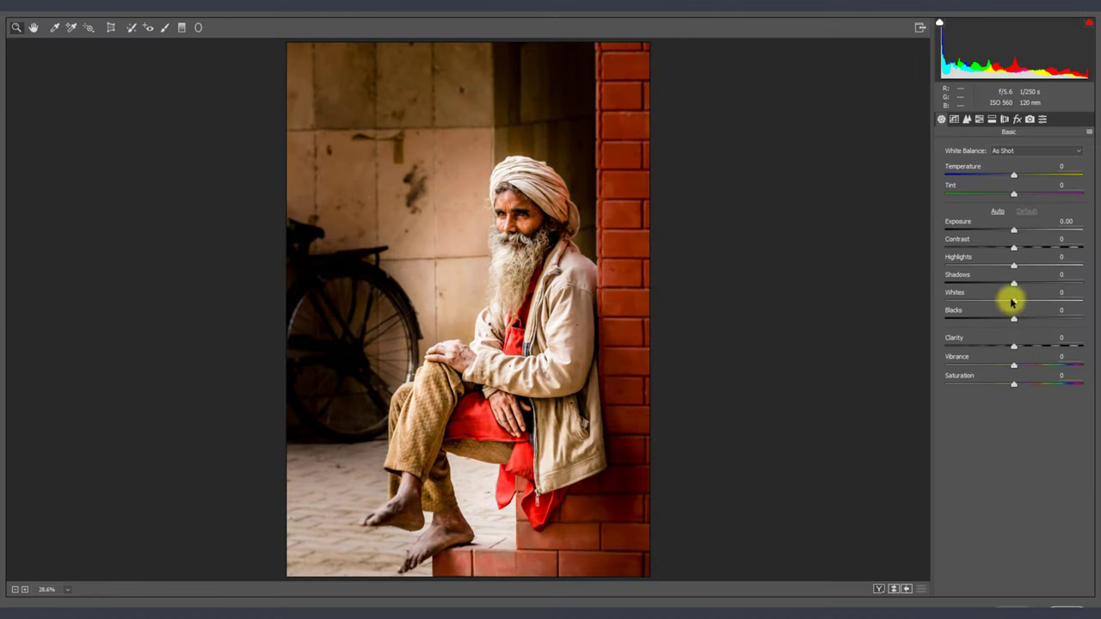
{"action": "mouse_move", "coordinate": [1008, 266]}
{"action": "left_mouse_down"}
{"action": "mouse_move", "coordinate": [962, 268]}
{"action": "mouse_move", "coordinate": [1031, 289]}
{"action": "mouse_move", "coordinate": [1020, 286]}
{"action": "left_mouse_up"}
{"action": "left_click_drag", "start_coordinate": [1014, 346], "coordinate": [1023, 348]}
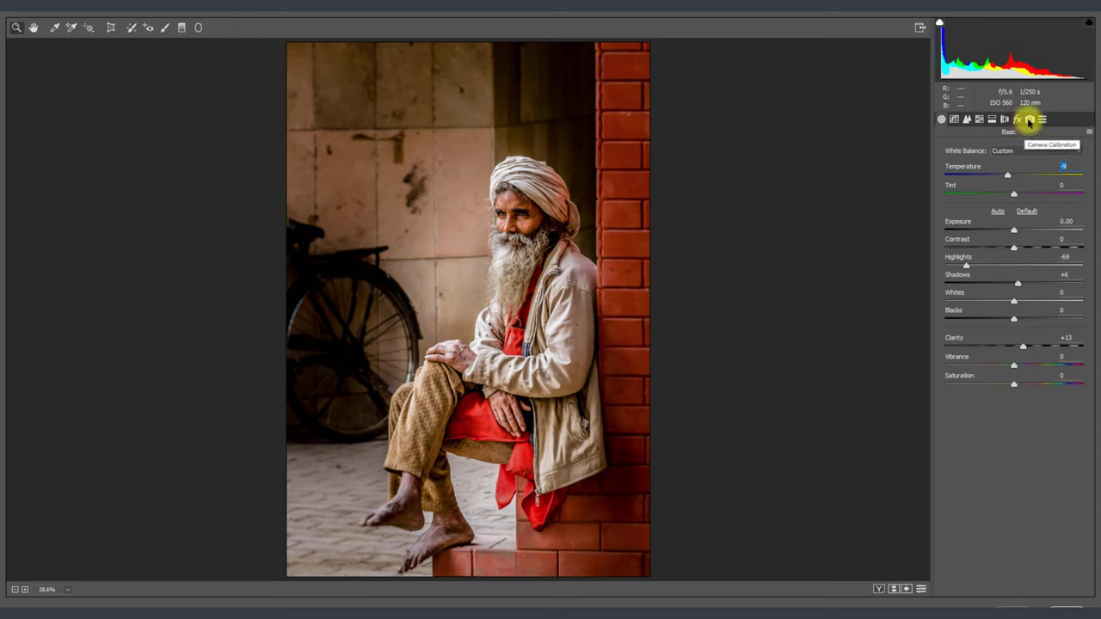
- In HSL, cut the reds' saturation and darken the reds' luminance
{"action": "left_click", "coordinate": [979, 119]}
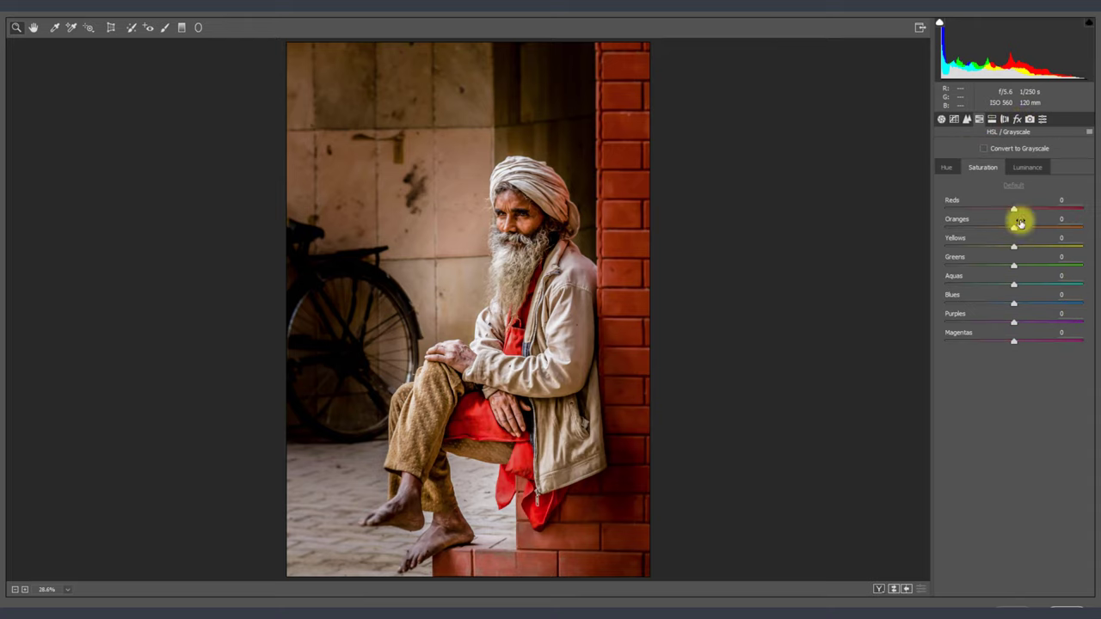
{"action": "mouse_move", "coordinate": [1013, 210]}
{"action": "left_mouse_down"}
{"action": "mouse_move", "coordinate": [951, 205]}
{"action": "mouse_move", "coordinate": [981, 209]}
{"action": "mouse_move", "coordinate": [970, 209]}
{"action": "left_mouse_up"}
{"action": "left_click", "coordinate": [1030, 168]}
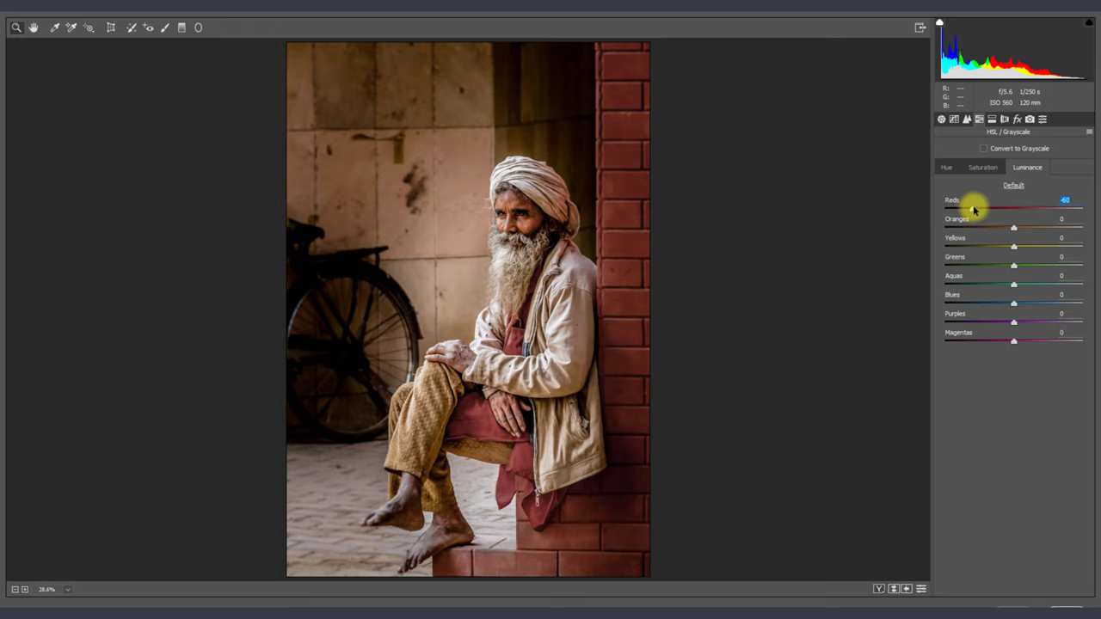
{"action": "left_click", "coordinate": [985, 168]}
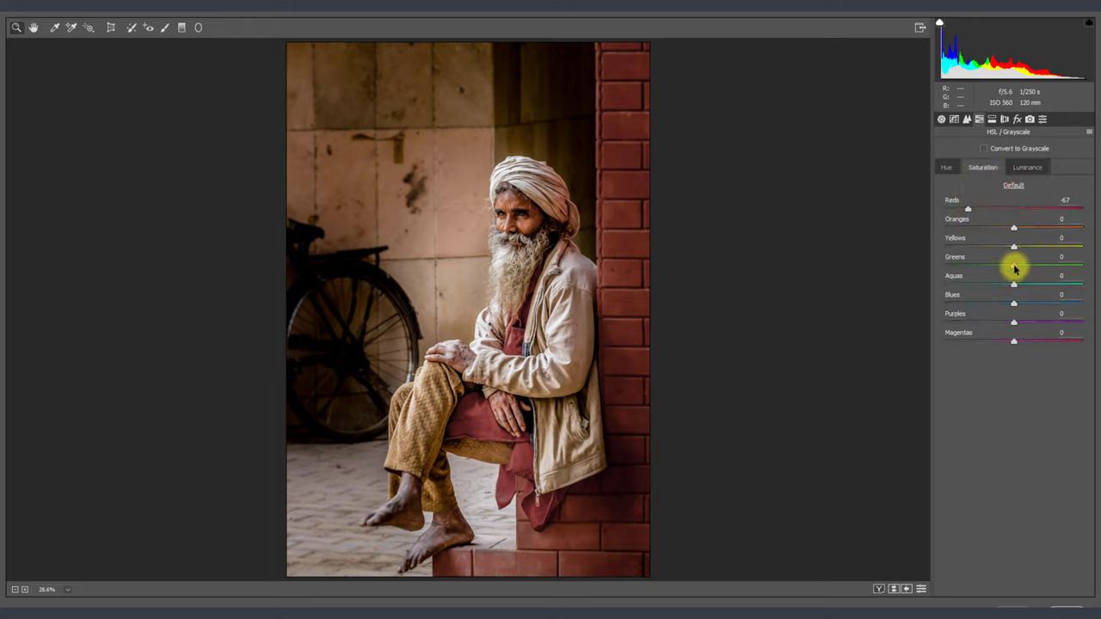
- Desaturate greens, aquas, blues, purples, magentas and yellows to -100
{"action": "left_click_drag", "start_coordinate": [1014, 266], "coordinate": [876, 251]}
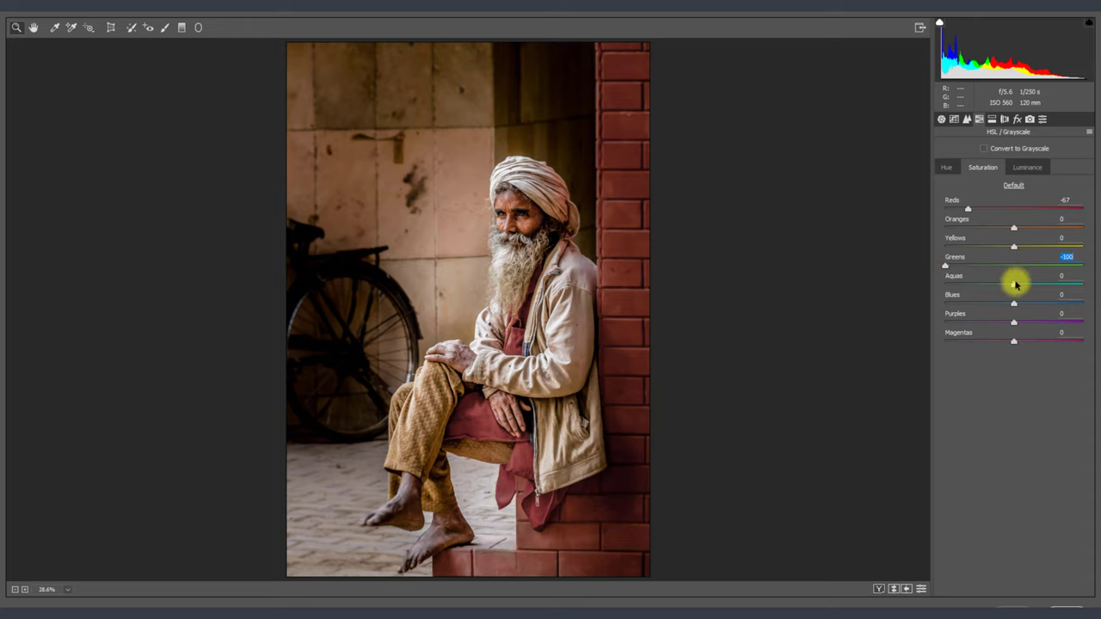
{"action": "left_click_drag", "start_coordinate": [1014, 284], "coordinate": [944, 284]}
{"action": "left_click_drag", "start_coordinate": [1015, 302], "coordinate": [932, 301]}
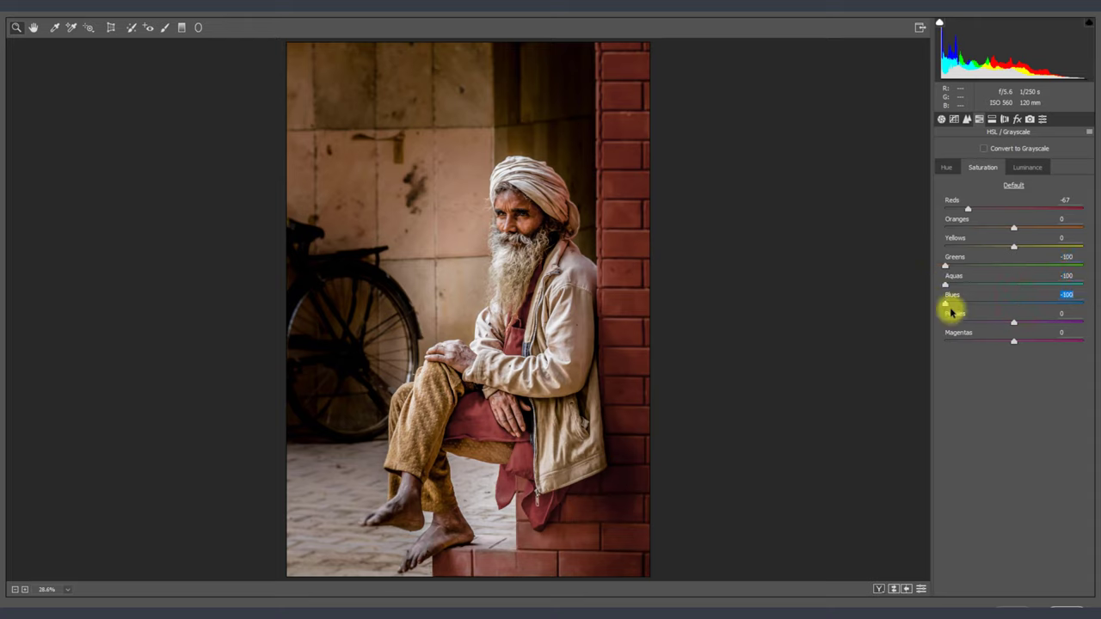
{"action": "left_click_drag", "start_coordinate": [1015, 321], "coordinate": [845, 323]}
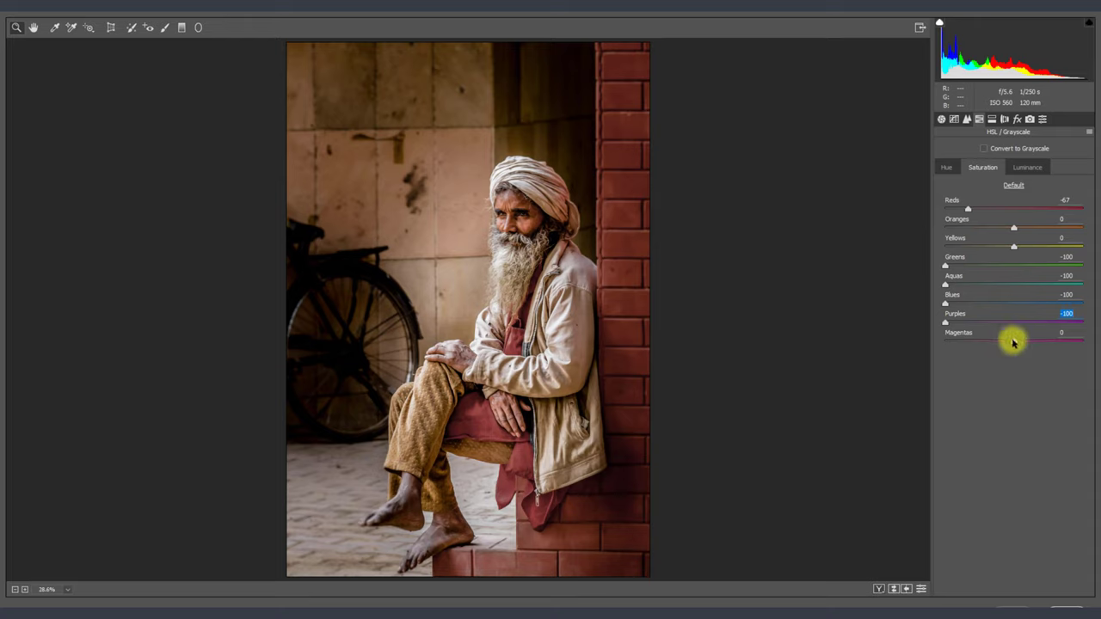
{"action": "left_click_drag", "start_coordinate": [1014, 341], "coordinate": [917, 338]}
{"action": "left_click_drag", "start_coordinate": [1017, 248], "coordinate": [864, 244]}
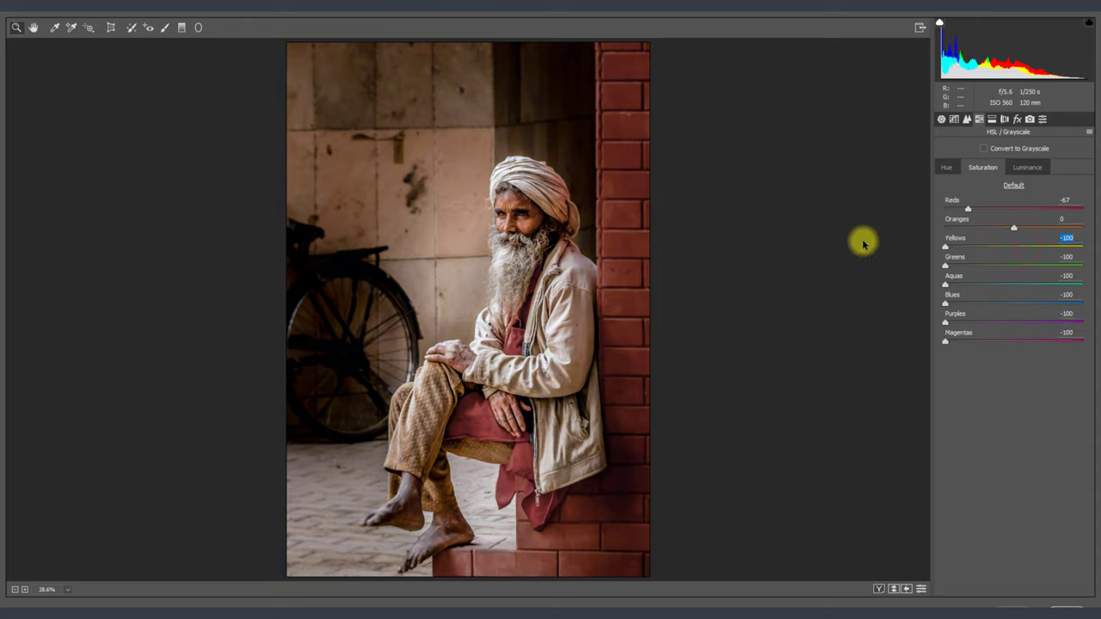
- Set Reds saturation to -100 and Oranges saturation to -20
{"action": "left_click_drag", "start_coordinate": [970, 209], "coordinate": [929, 209]}
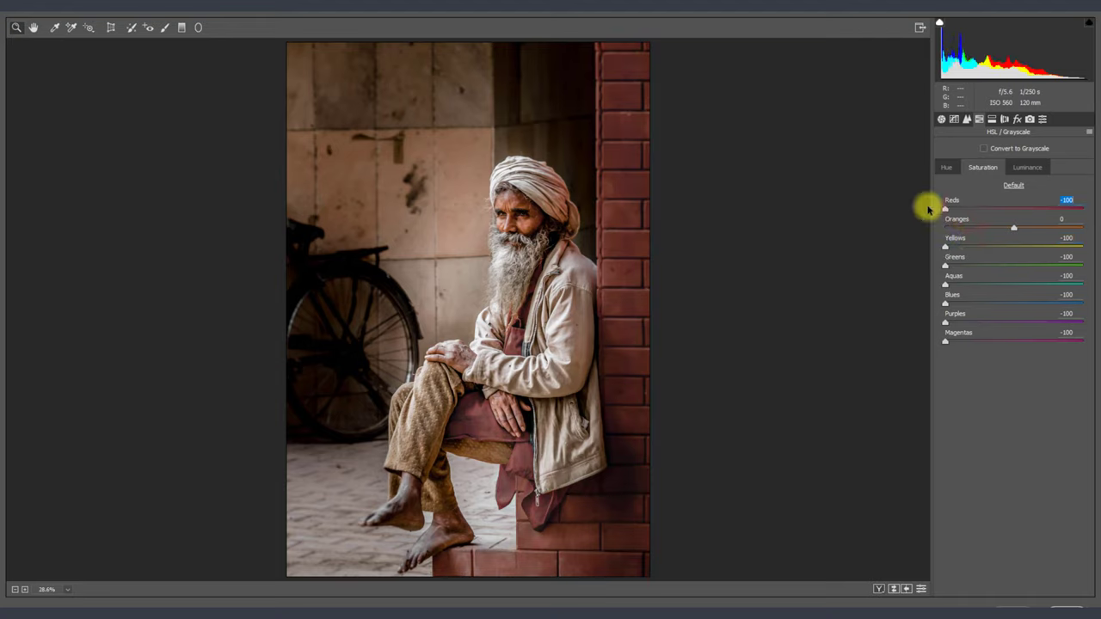
{"action": "mouse_move", "coordinate": [928, 209]}
{"action": "left_mouse_down"}
{"action": "mouse_move", "coordinate": [955, 216]}
{"action": "mouse_move", "coordinate": [934, 210]}
{"action": "left_mouse_up"}
{"action": "mouse_move", "coordinate": [1010, 228]}
{"action": "left_mouse_down"}
{"action": "mouse_move", "coordinate": [975, 228]}
{"action": "mouse_move", "coordinate": [1011, 229]}
{"action": "left_mouse_up"}
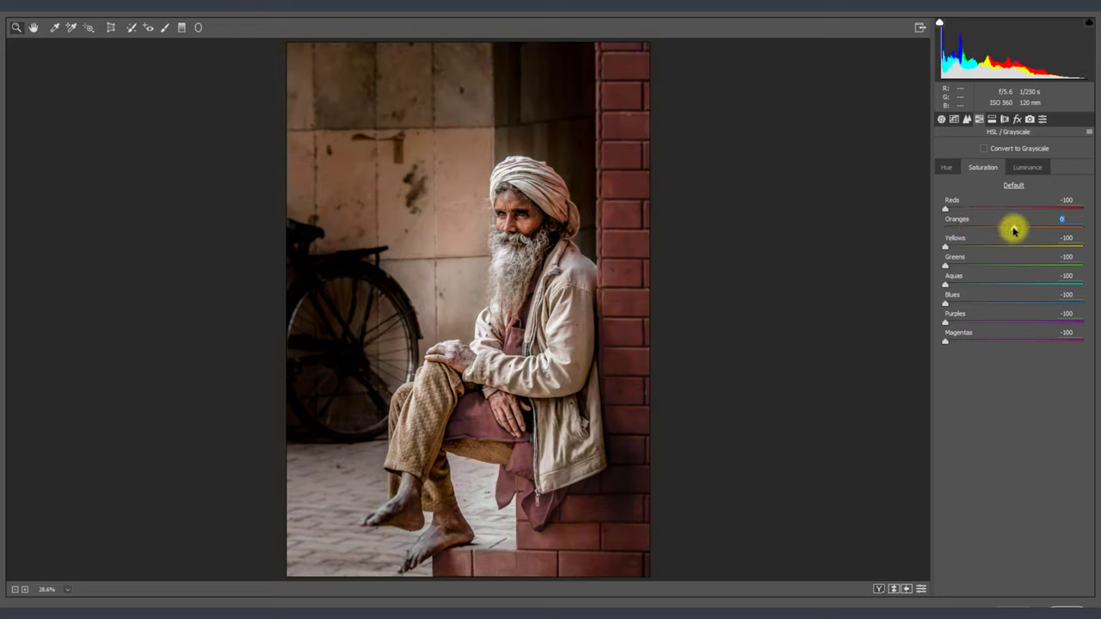
{"action": "left_click_drag", "start_coordinate": [1013, 230], "coordinate": [1002, 230]}
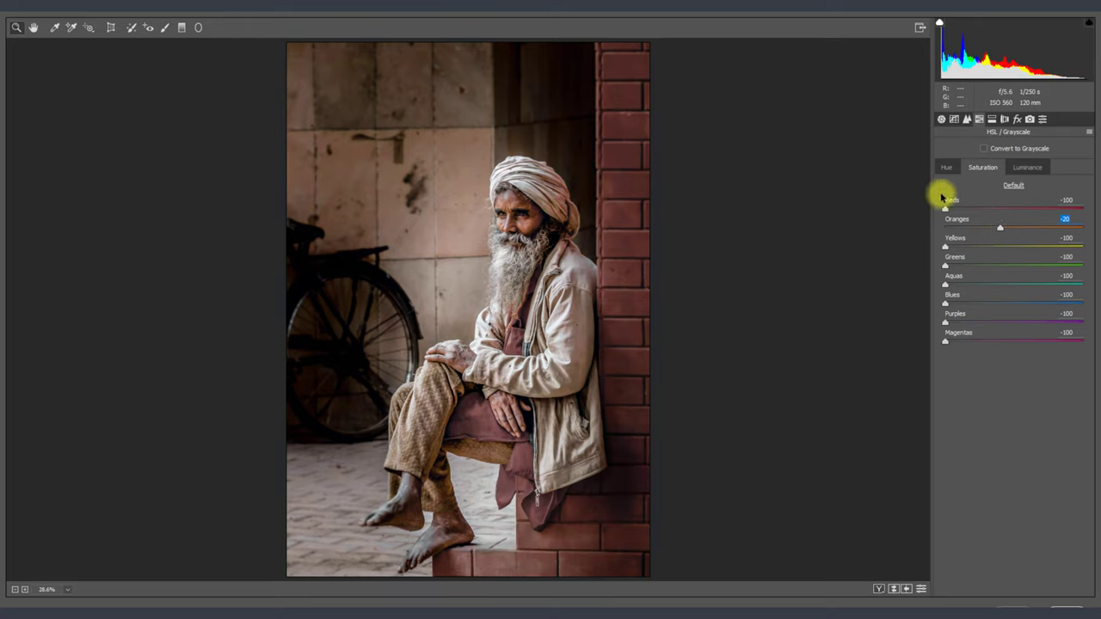
{"action": "left_click", "coordinate": [1029, 120]}
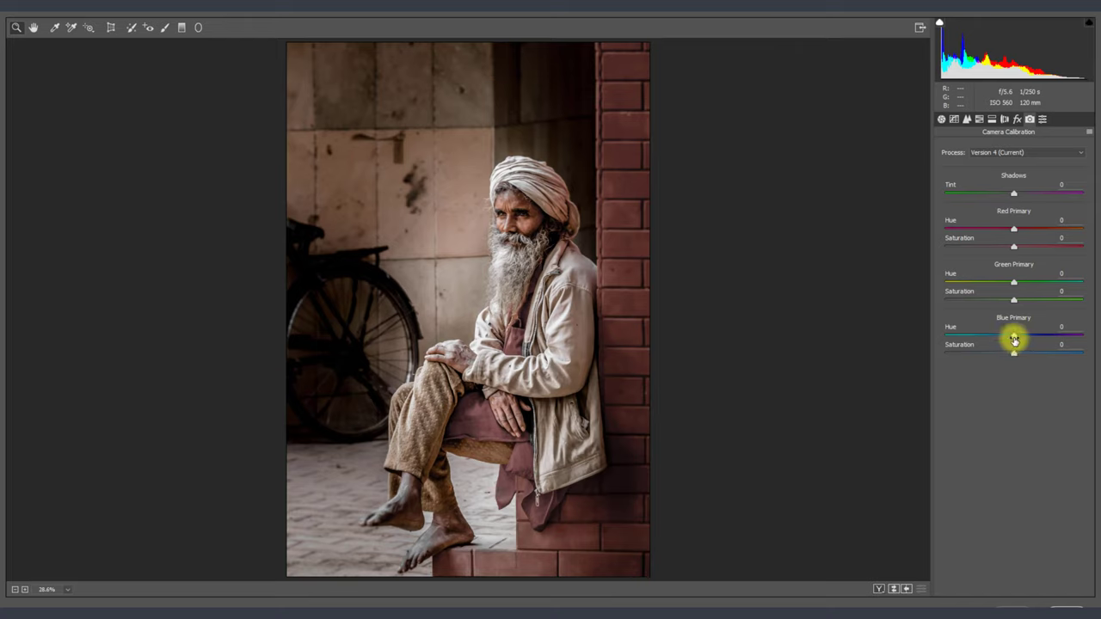
- Set Blue Primary Hue to +31 and Blue Primary Saturation to about -3
{"action": "mouse_move", "coordinate": [1013, 335]}
{"action": "left_mouse_down"}
{"action": "mouse_move", "coordinate": [970, 330]}
{"action": "mouse_move", "coordinate": [1048, 334]}
{"action": "left_mouse_up"}
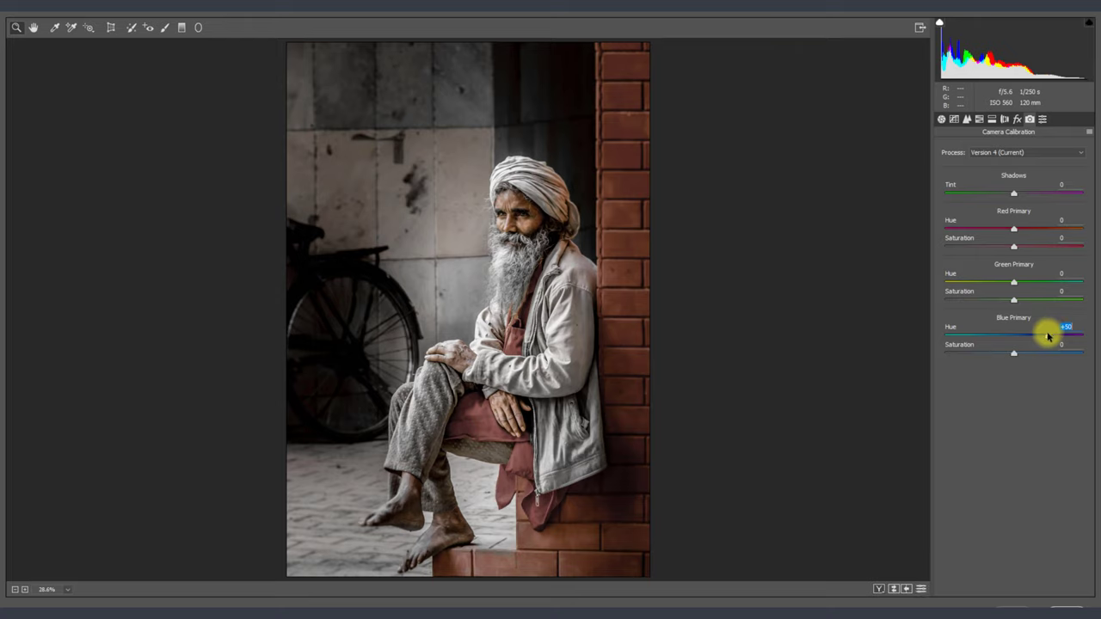
{"action": "left_click_drag", "start_coordinate": [1048, 336], "coordinate": [1039, 337]}
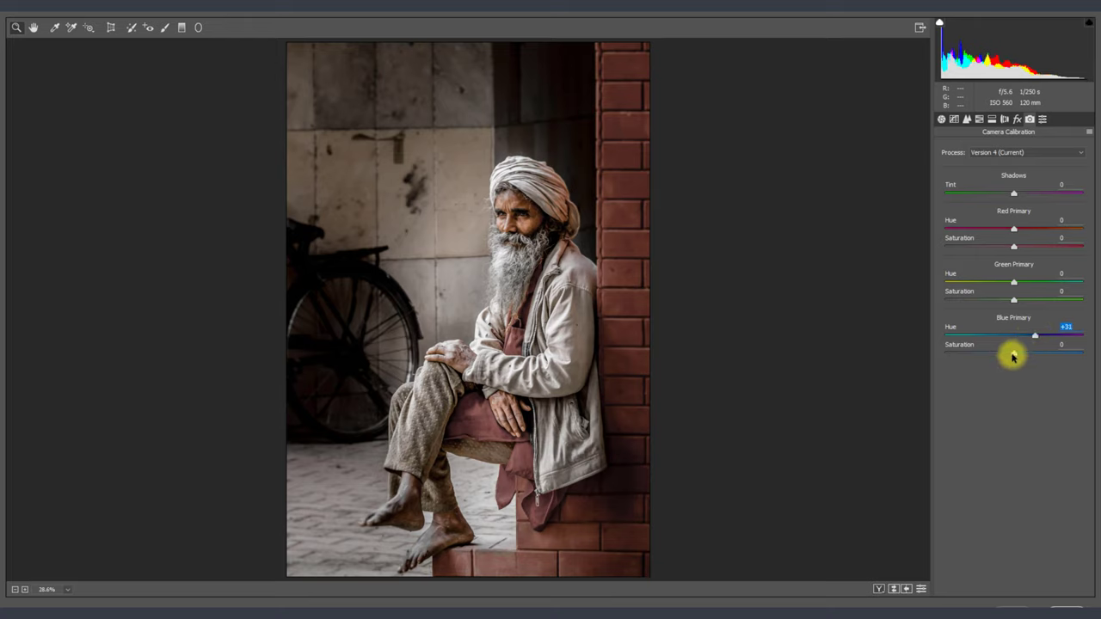
{"action": "mouse_move", "coordinate": [1013, 352]}
{"action": "left_mouse_down"}
{"action": "mouse_move", "coordinate": [1042, 353]}
{"action": "mouse_move", "coordinate": [1004, 353]}
{"action": "mouse_move", "coordinate": [1005, 371]}
{"action": "mouse_move", "coordinate": [995, 356]}
{"action": "mouse_move", "coordinate": [1004, 345]}
{"action": "left_mouse_up"}
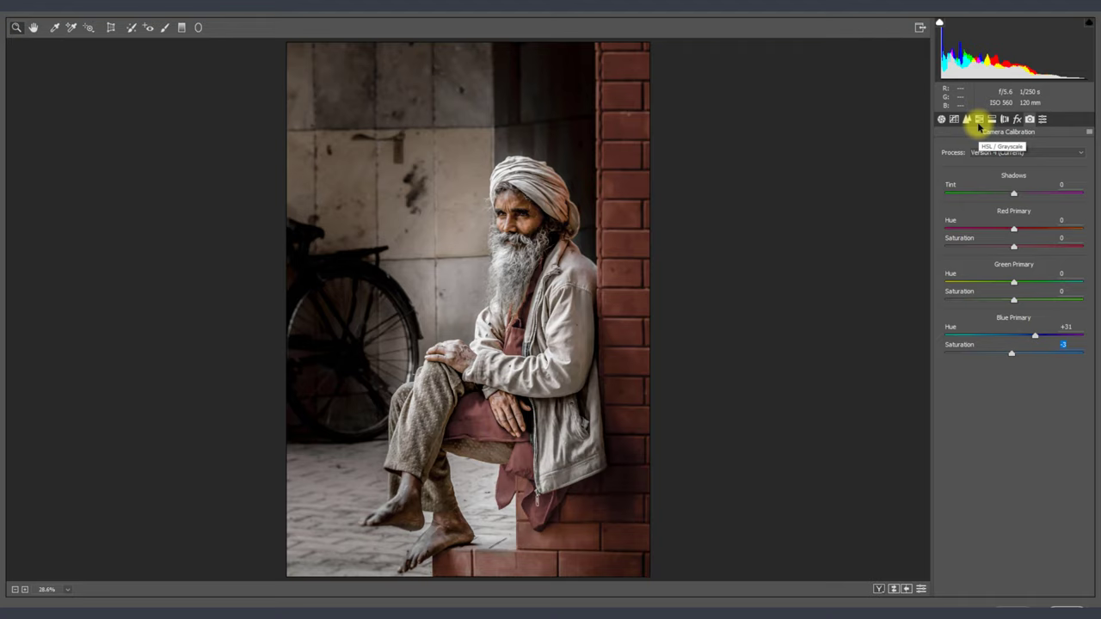
{"action": "left_click", "coordinate": [978, 123]}
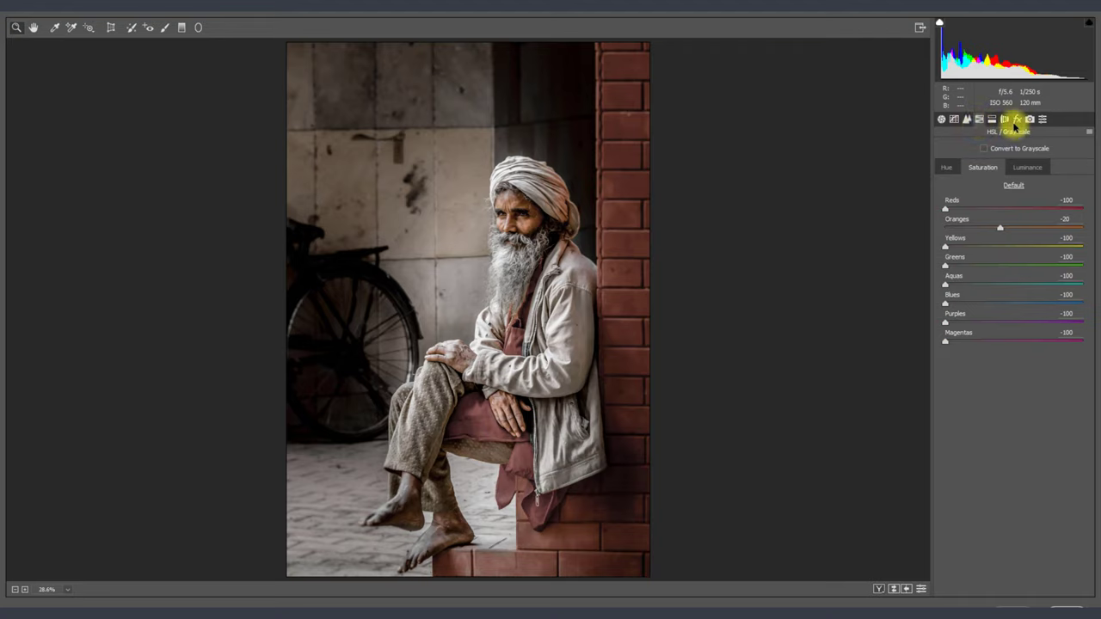
- Add a negative post-crop edge vignette and fine-tune Highlights to -72
{"action": "left_click", "coordinate": [1015, 122]}
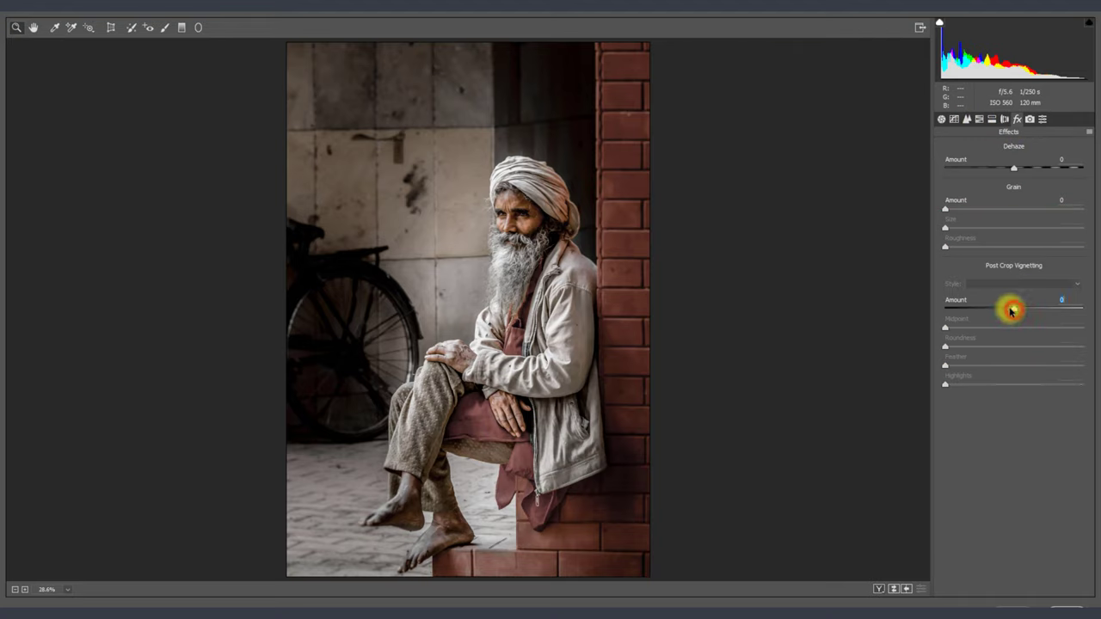
{"action": "left_click_drag", "start_coordinate": [1012, 311], "coordinate": [1005, 310]}
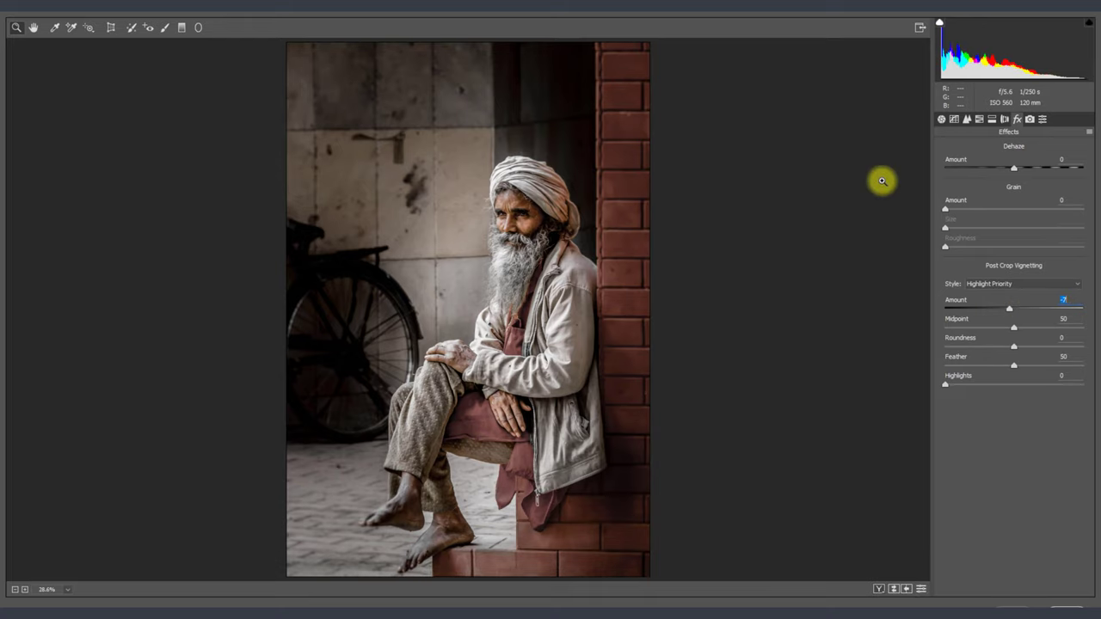
{"action": "left_click", "coordinate": [945, 121]}
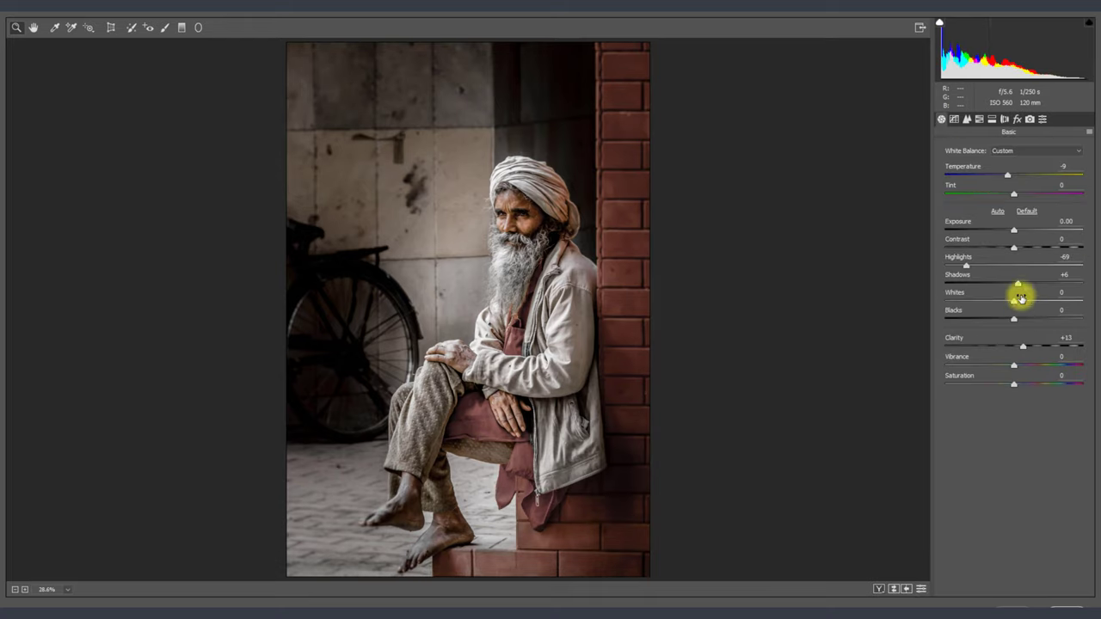
{"action": "left_click_drag", "start_coordinate": [967, 270], "coordinate": [968, 272]}
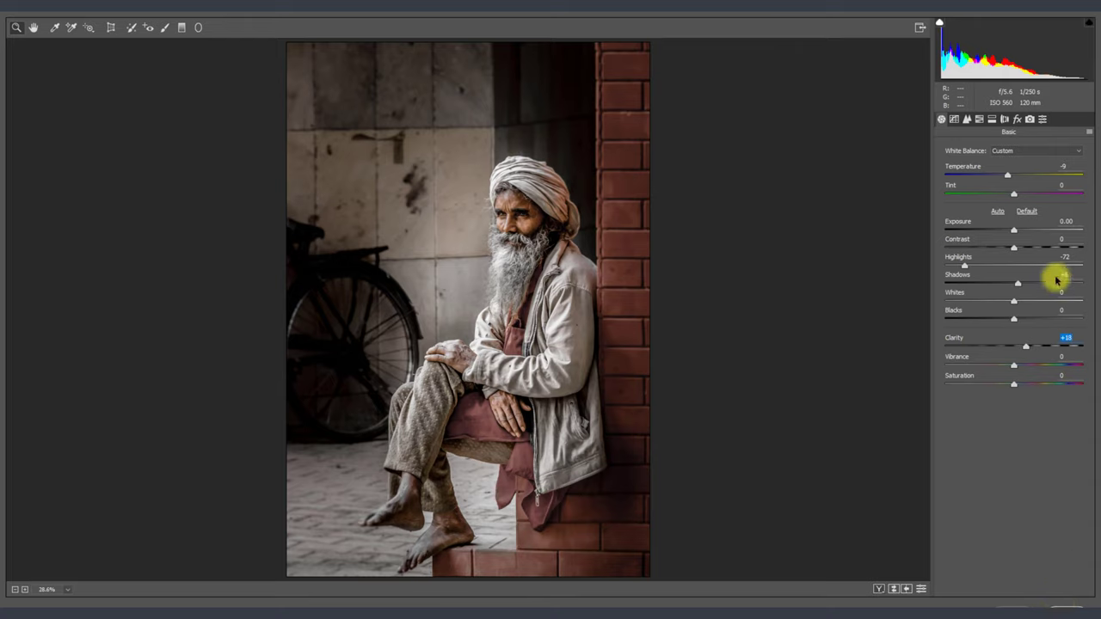
- Settle Clarity +18, Vibrance +32 and Saturation -21, then apply the Camera Raw grade
{"action": "mouse_move", "coordinate": [1015, 366]}
{"action": "left_mouse_down"}
{"action": "mouse_move", "coordinate": [998, 366]}
{"action": "mouse_move", "coordinate": [1000, 381]}
{"action": "mouse_move", "coordinate": [1061, 373]}
{"action": "mouse_move", "coordinate": [1049, 374]}
{"action": "left_mouse_up"}
{"action": "double_click", "coordinate": [997, 365]}
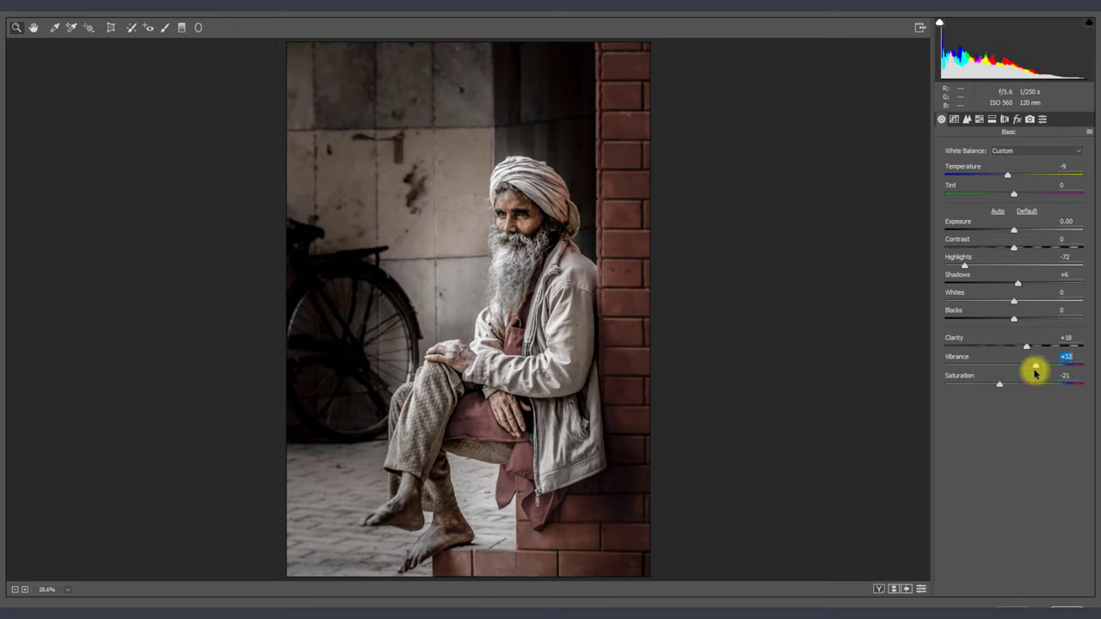
{"action": "left_click", "coordinate": [1075, 600]}
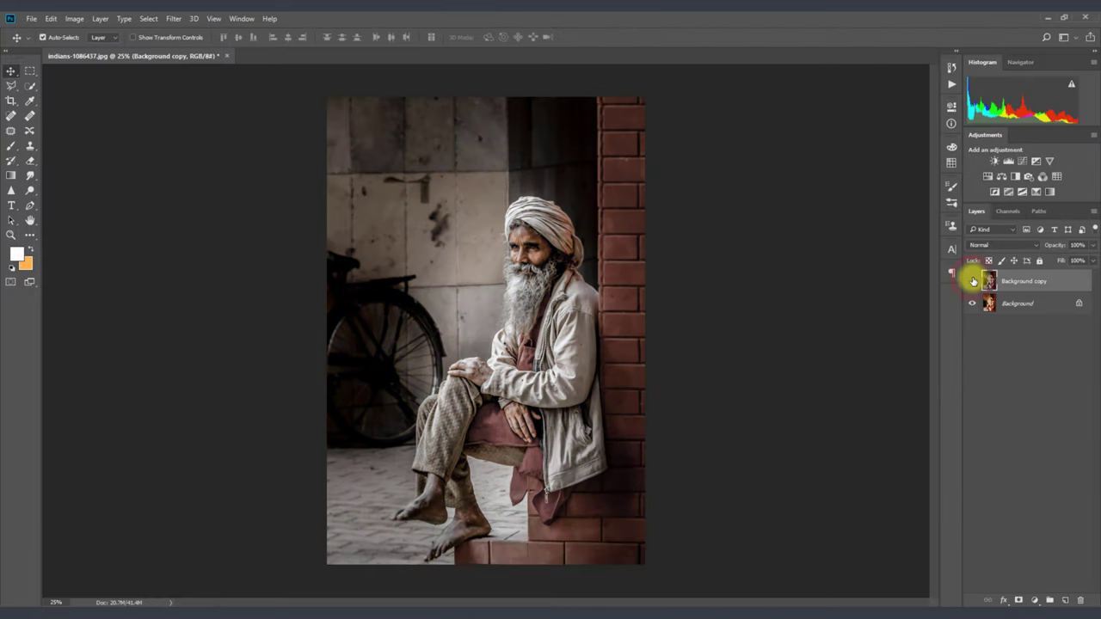
- Add a new layer and paint a soft white brush glow at the image top
{"action": "left_click", "coordinate": [973, 281]}
{"action": "left_click", "coordinate": [973, 282]}
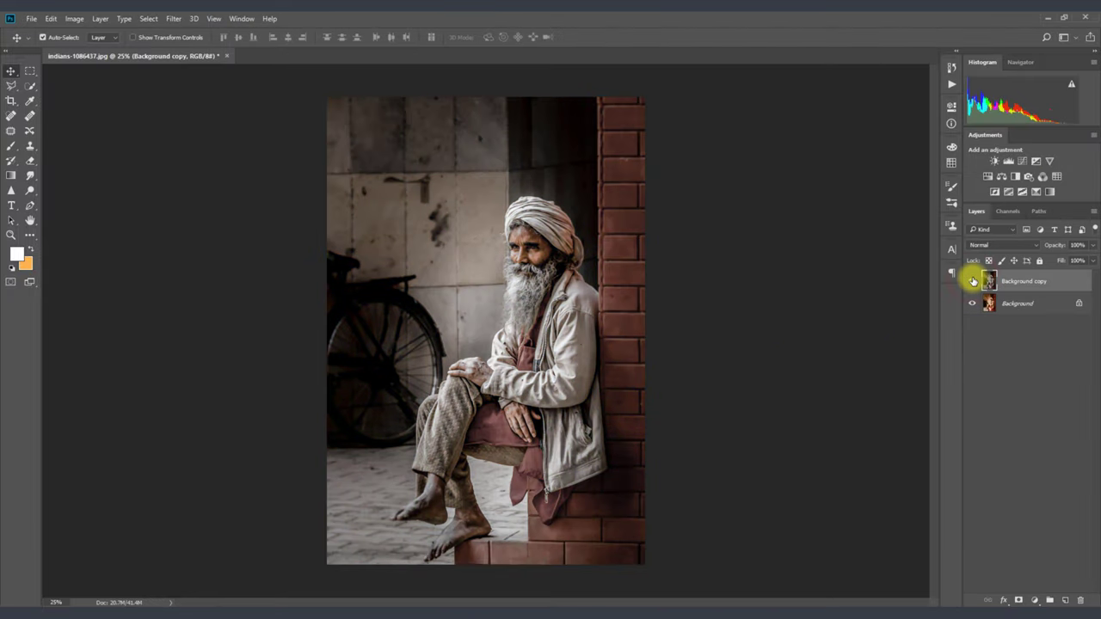
{"action": "left_click", "coordinate": [973, 281]}
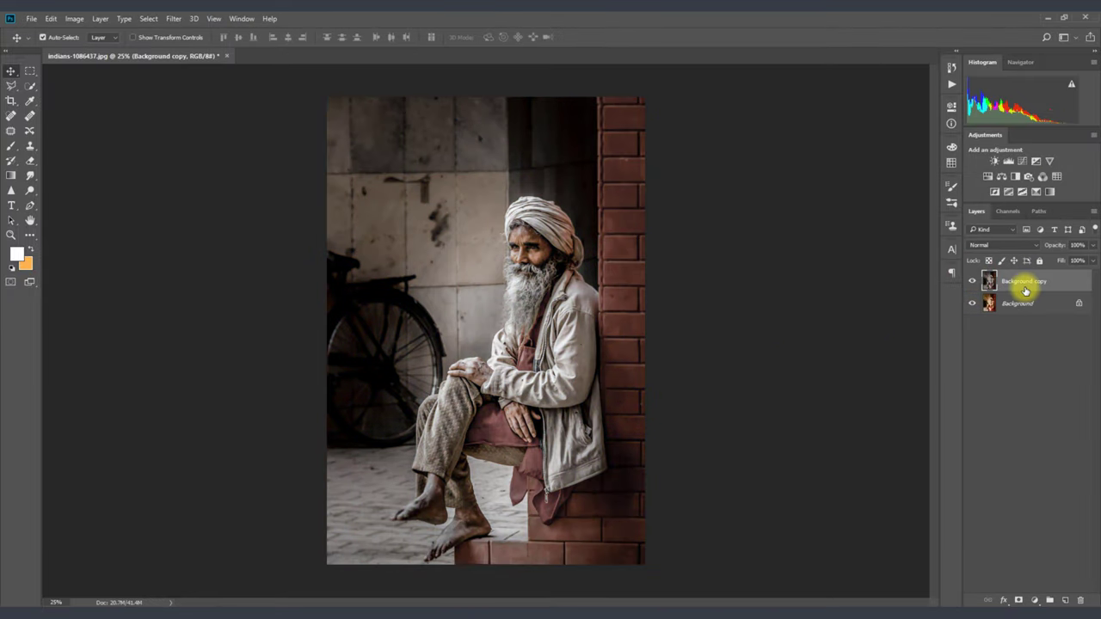
{"action": "left_click", "coordinate": [1065, 600]}
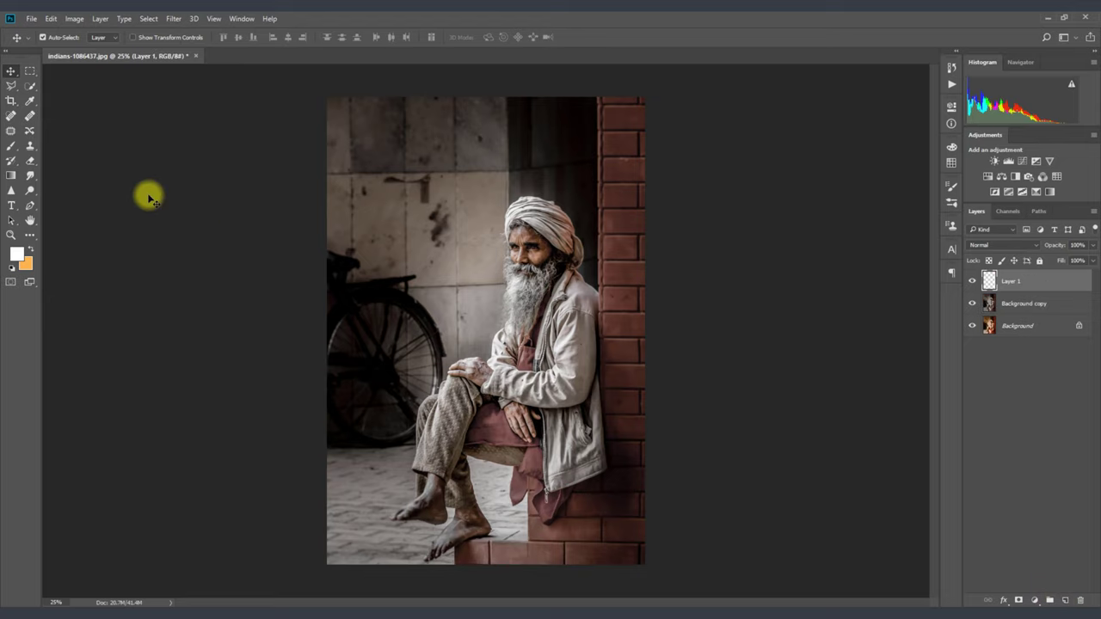
{"action": "left_click", "coordinate": [15, 148]}
{"action": "left_click", "coordinate": [409, 120]}
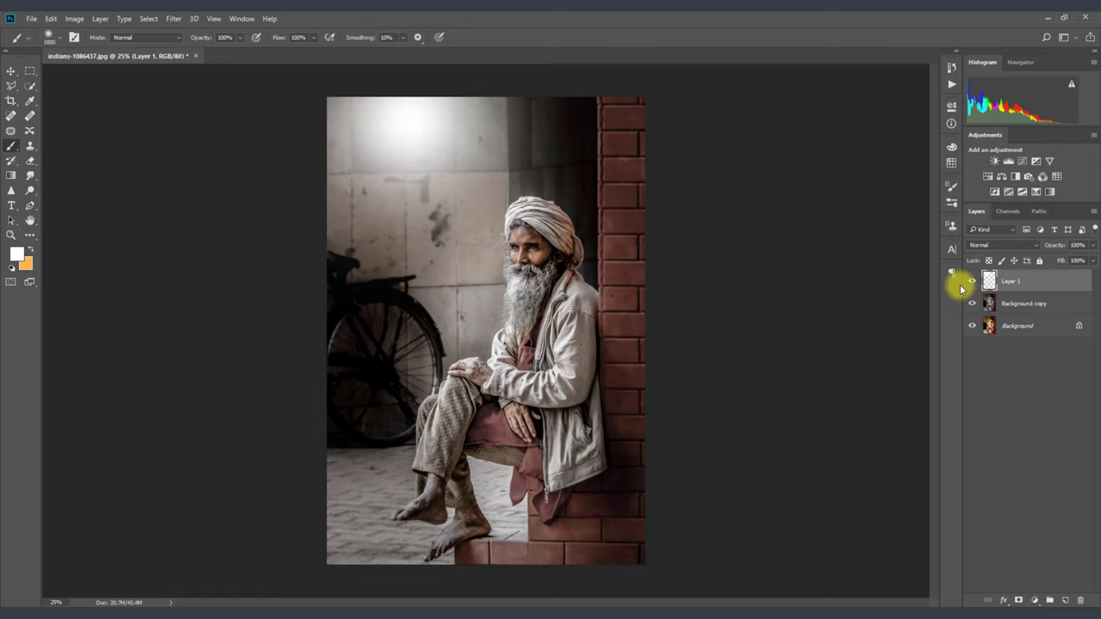
- Free-transform the glow into a broad, diffuse spread over the top-left wall
{"action": "key", "text": "ctrl+t"}
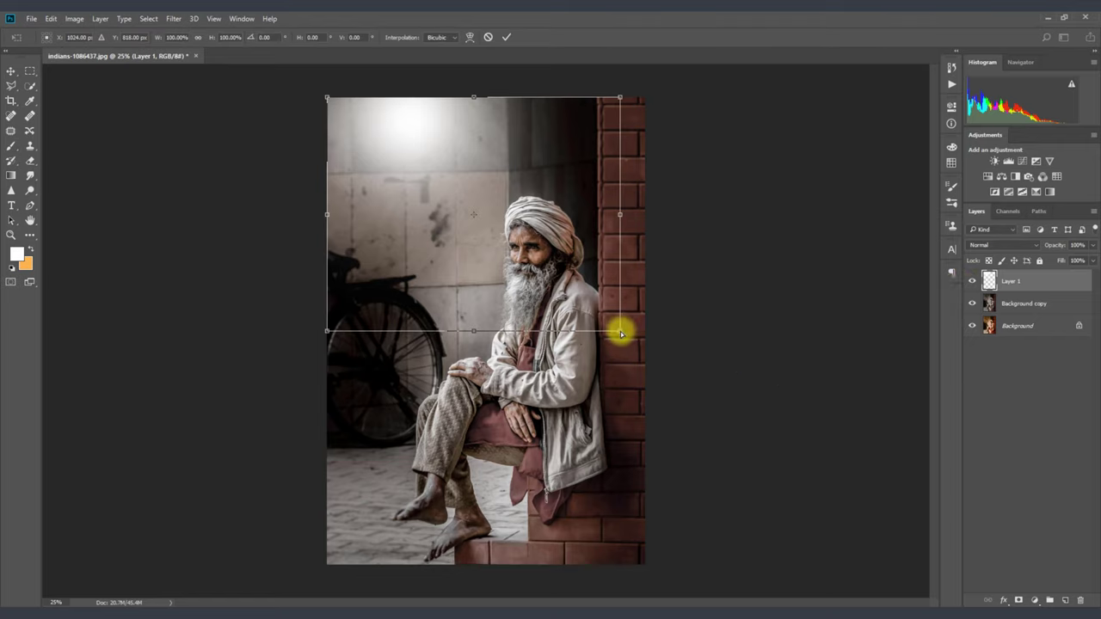
{"action": "left_click_drag", "start_coordinate": [620, 330], "coordinate": [911, 603]}
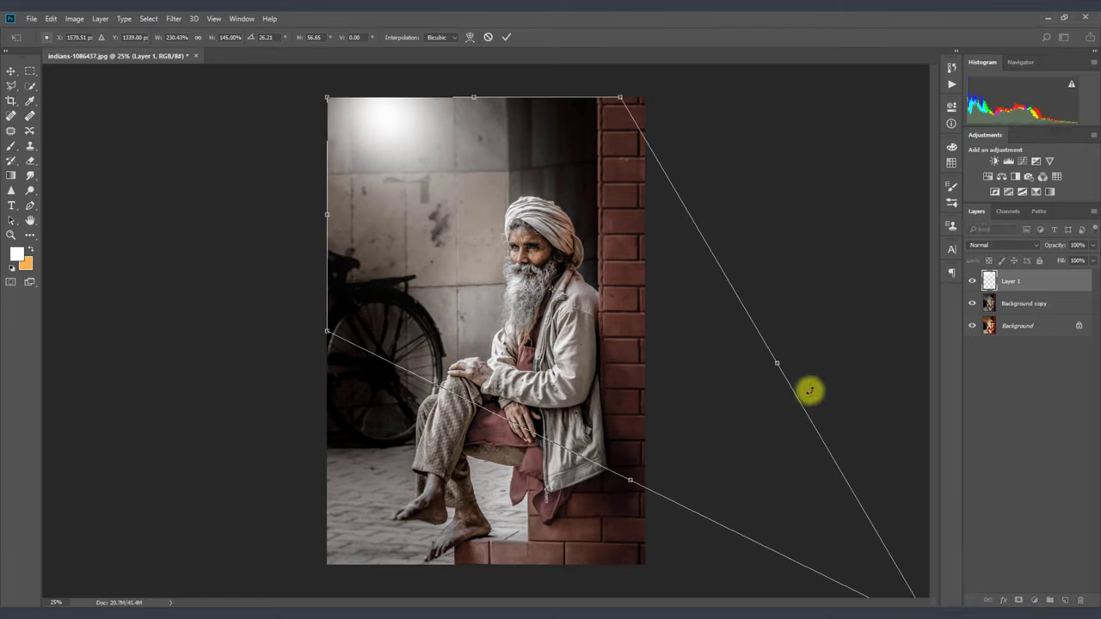
{"action": "left_click_drag", "start_coordinate": [715, 351], "coordinate": [725, 341]}
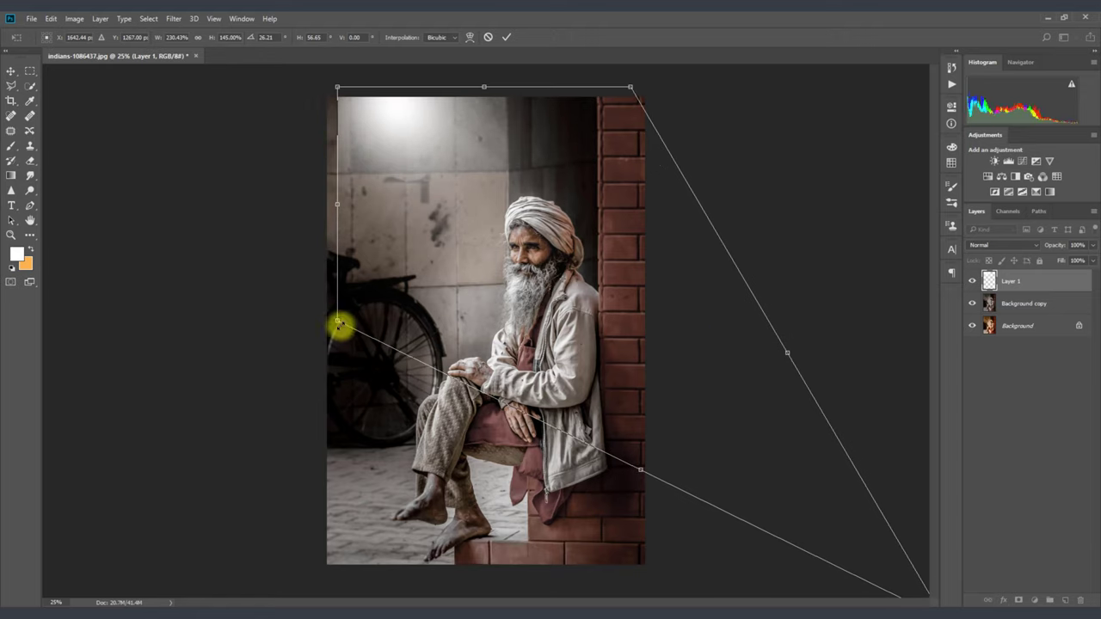
{"action": "left_click_drag", "start_coordinate": [338, 323], "coordinate": [263, 352]}
{"action": "left_click_drag", "start_coordinate": [491, 339], "coordinate": [508, 339]}
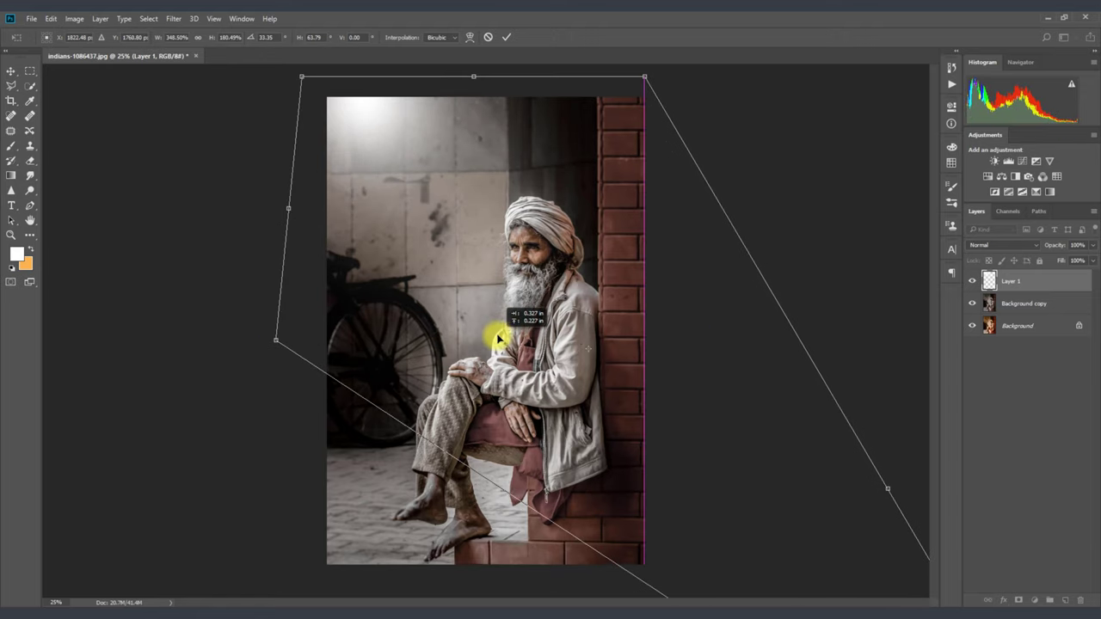
{"action": "left_click", "coordinate": [506, 37]}
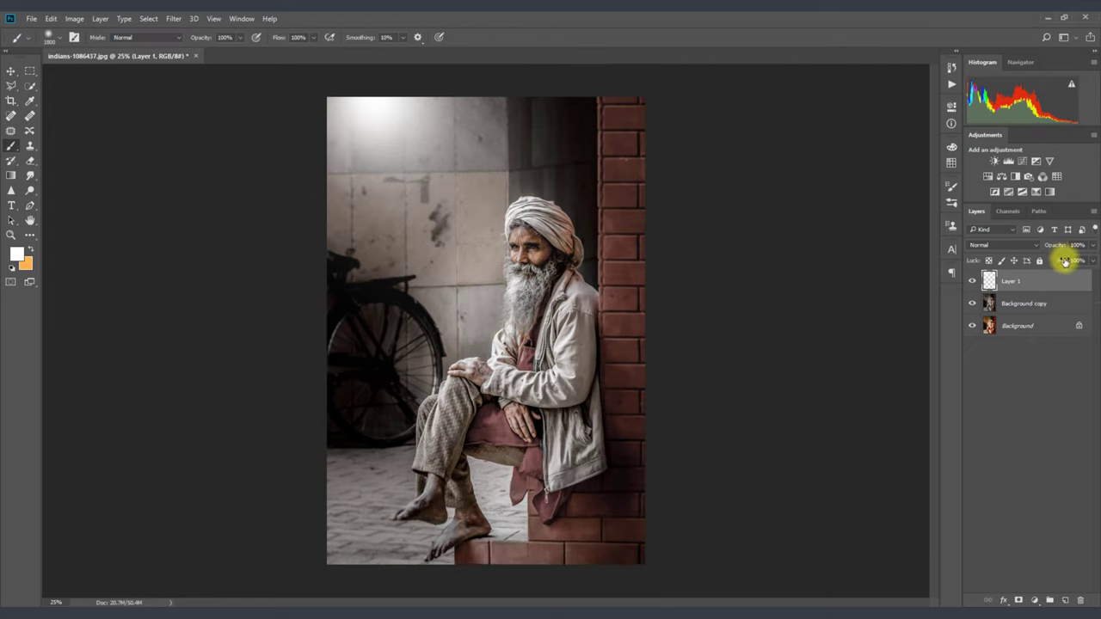
- Add an Exposure adjustment layer above Background copy with Offset +0.0284
{"action": "left_click", "coordinate": [1054, 305]}
{"action": "left_click", "coordinate": [1034, 600]}
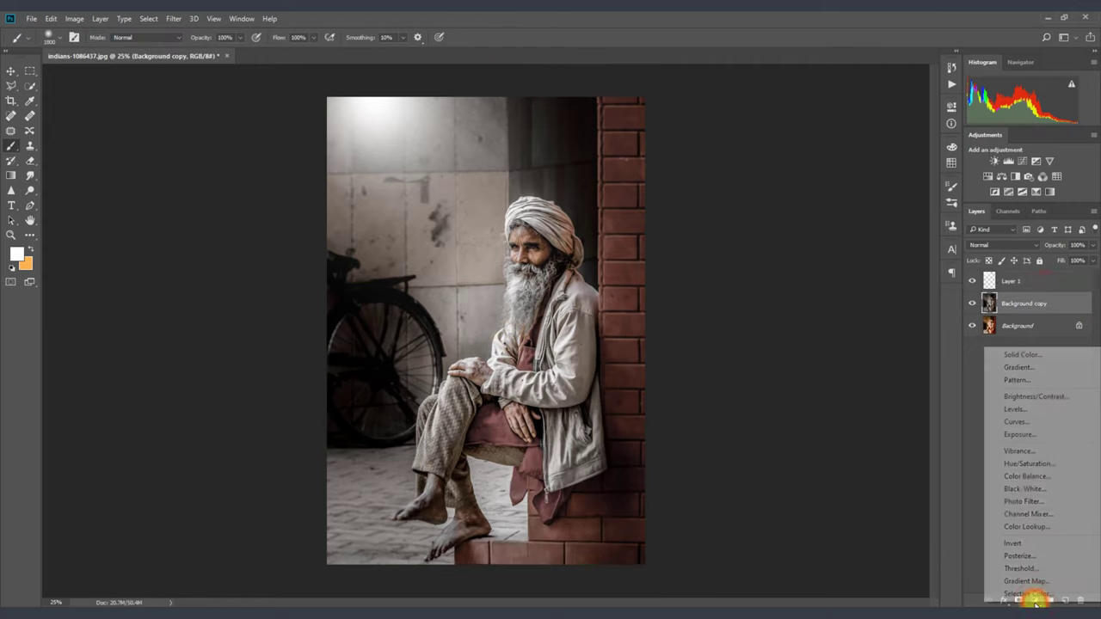
{"action": "left_click", "coordinate": [1019, 434]}
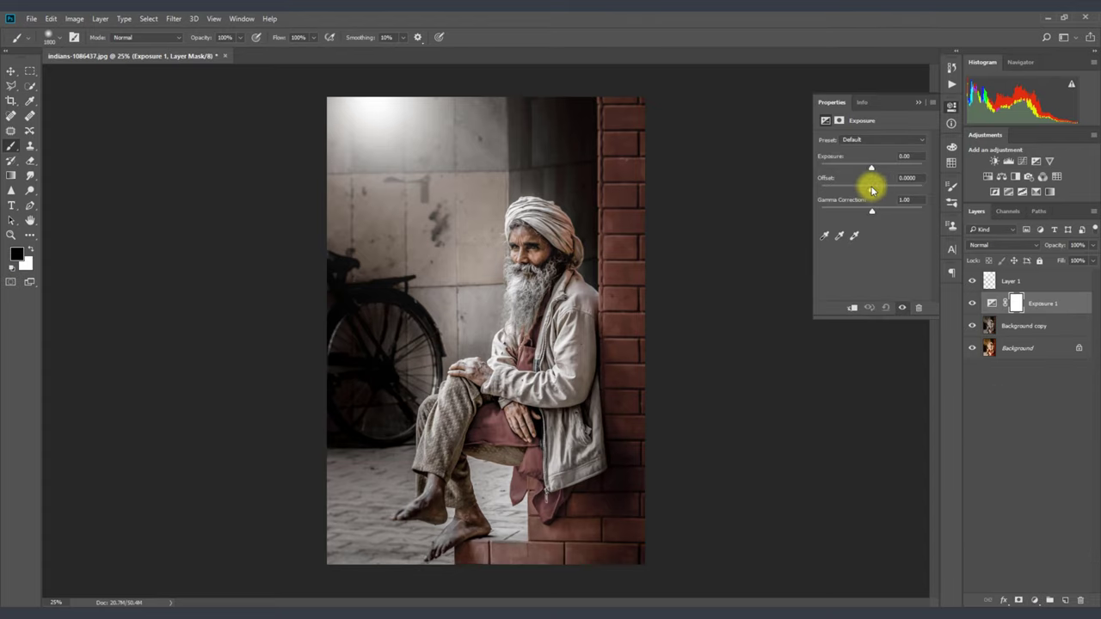
{"action": "left_click_drag", "start_coordinate": [872, 187], "coordinate": [881, 213]}
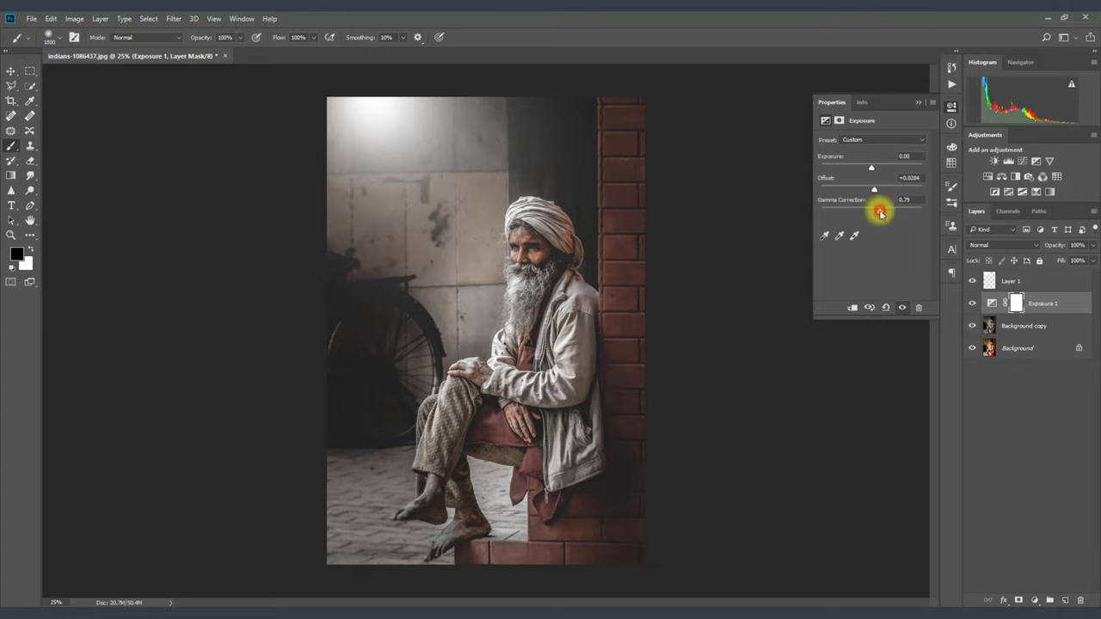
{"action": "left_click_drag", "start_coordinate": [880, 212], "coordinate": [876, 214]}
- Undo an out-of-range gamma entry and bring Gamma Correction back to 1.00
{"action": "left_click", "coordinate": [905, 200]}
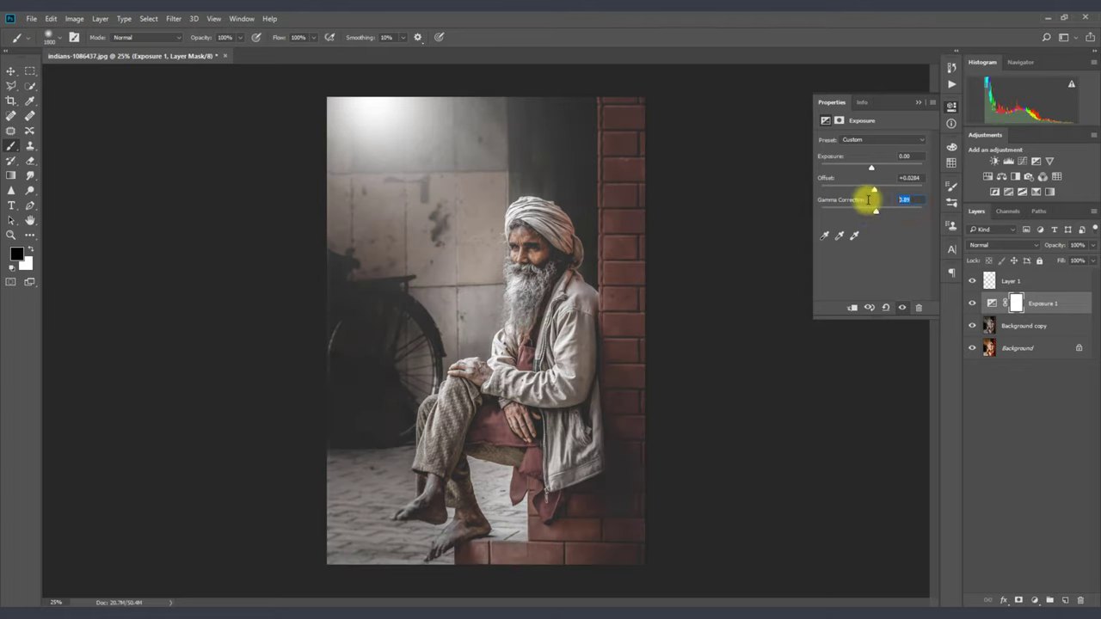
{"action": "type", "text": "01"}
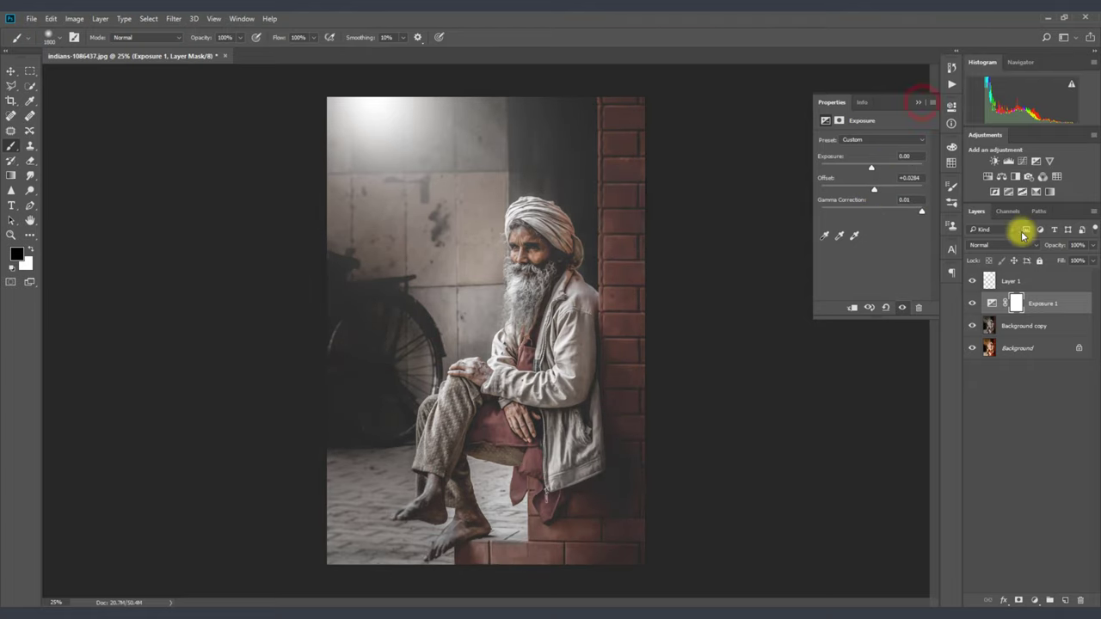
{"action": "left_click", "coordinate": [1053, 282]}
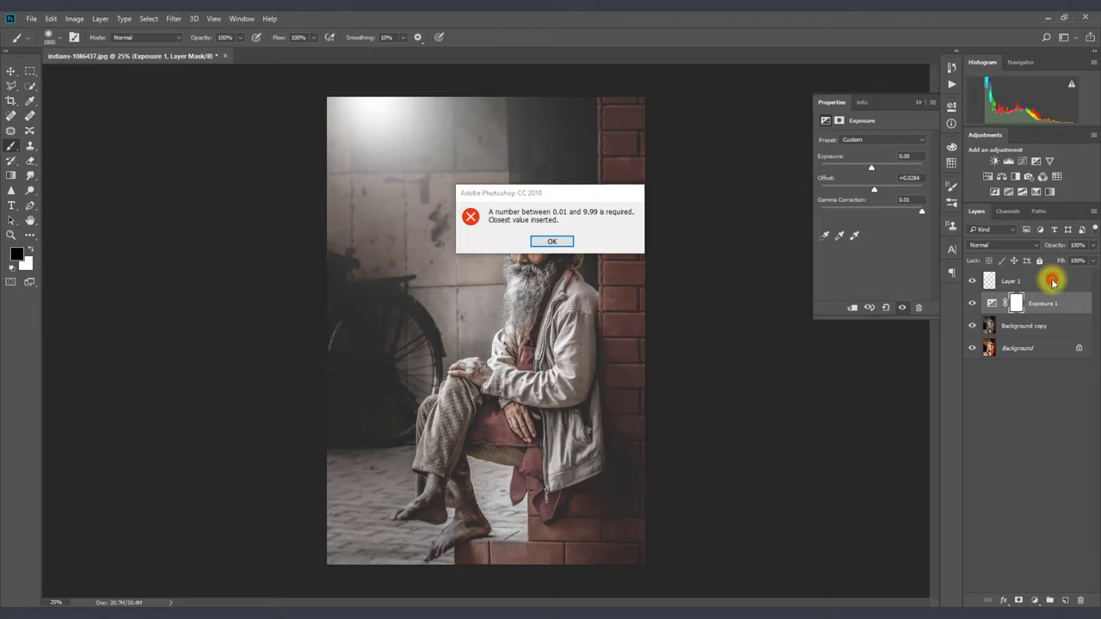
{"action": "left_click", "coordinate": [567, 244]}
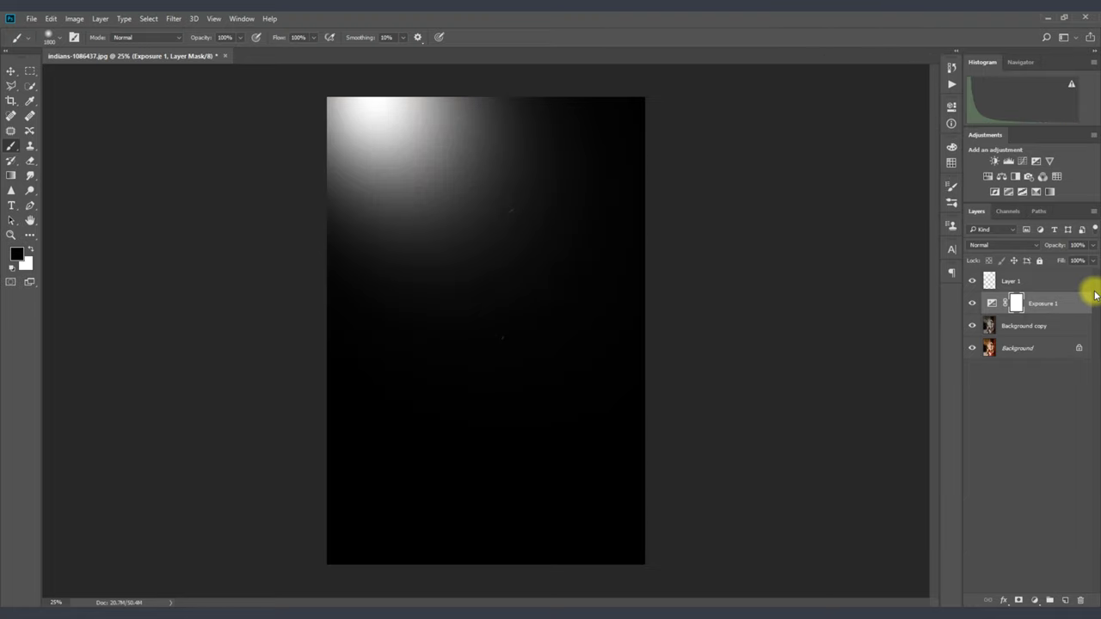
{"action": "key", "text": "ctrl+z"}
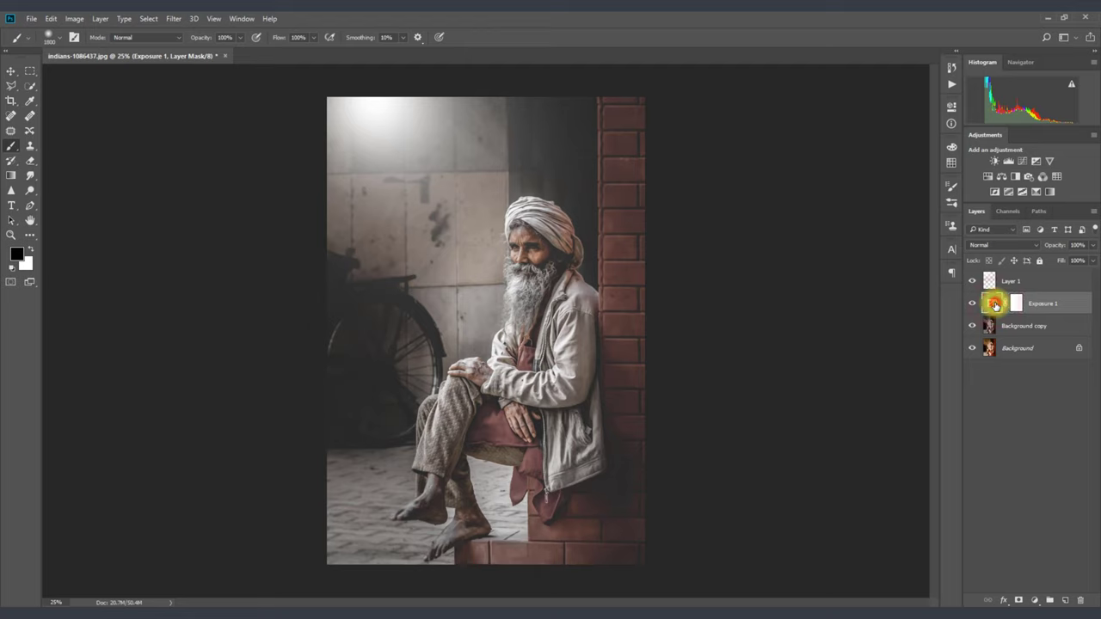
{"action": "double_click", "coordinate": [992, 302]}
{"action": "left_click_drag", "start_coordinate": [874, 212], "coordinate": [876, 214]}
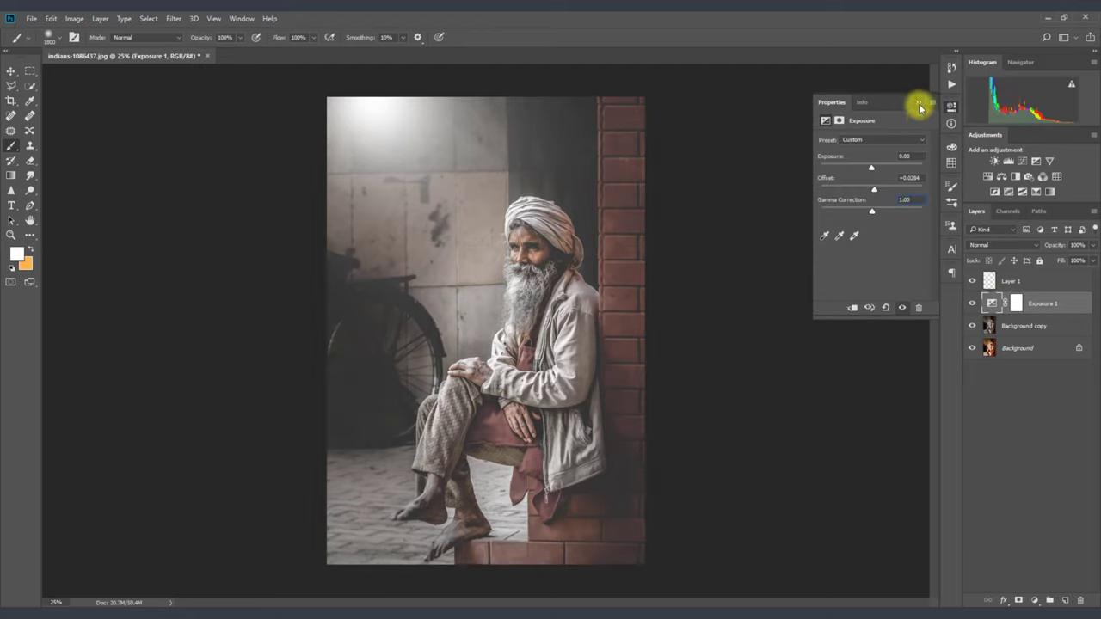
{"action": "left_click", "coordinate": [918, 101]}
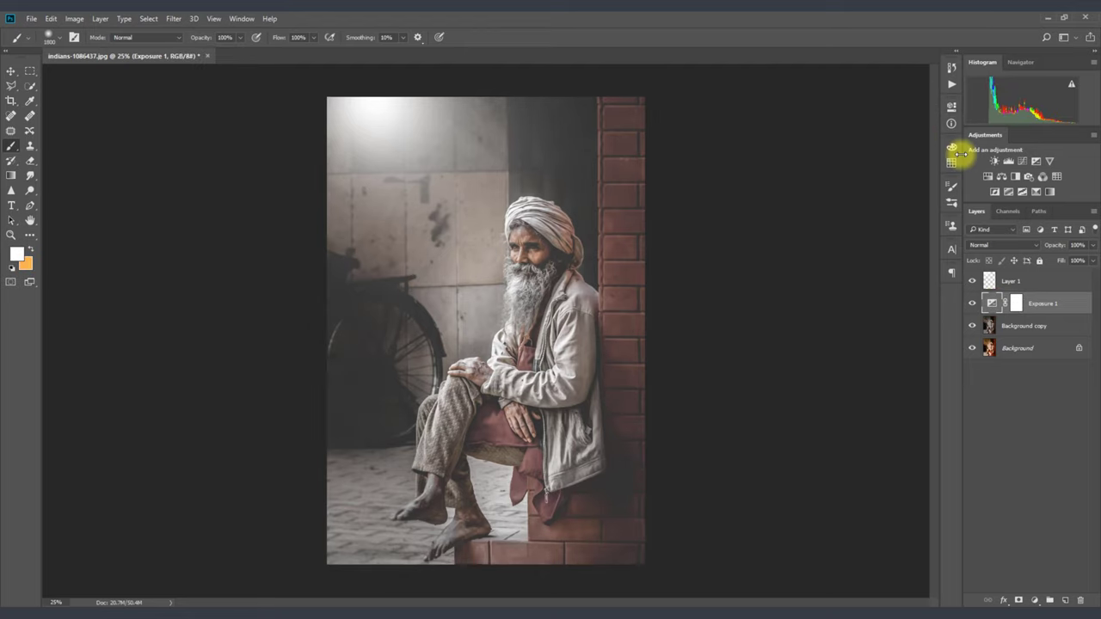
- Set Layer 1's blend mode to Screen at 80% opacity
{"action": "left_click", "coordinate": [1019, 283]}
{"action": "left_click", "coordinate": [1013, 251]}
{"action": "left_click", "coordinate": [979, 328]}
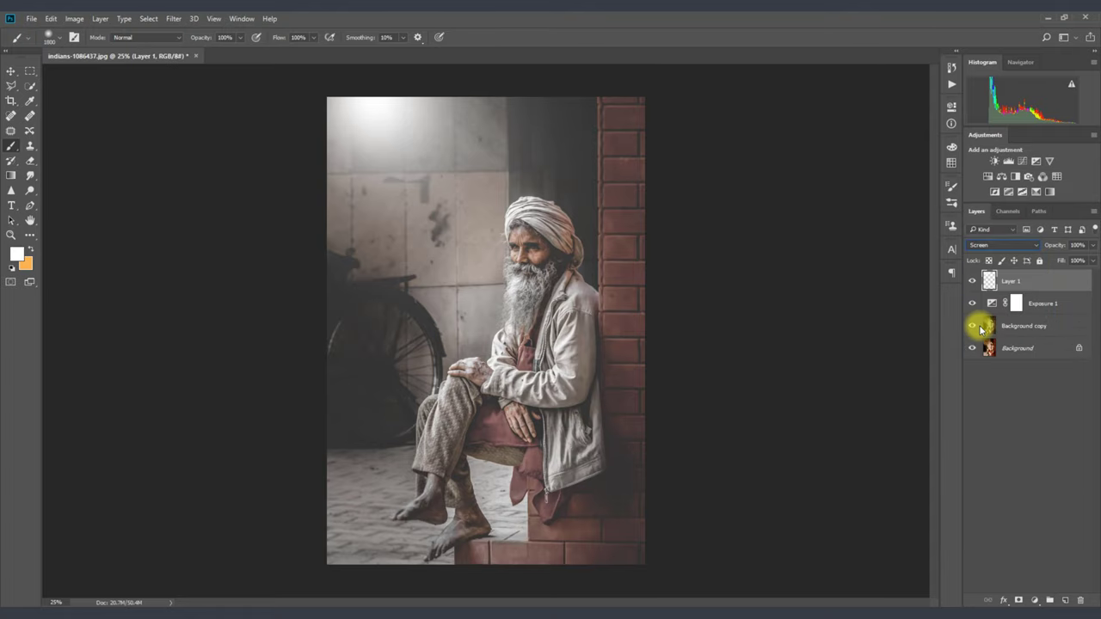
{"action": "left_click", "coordinate": [972, 282]}
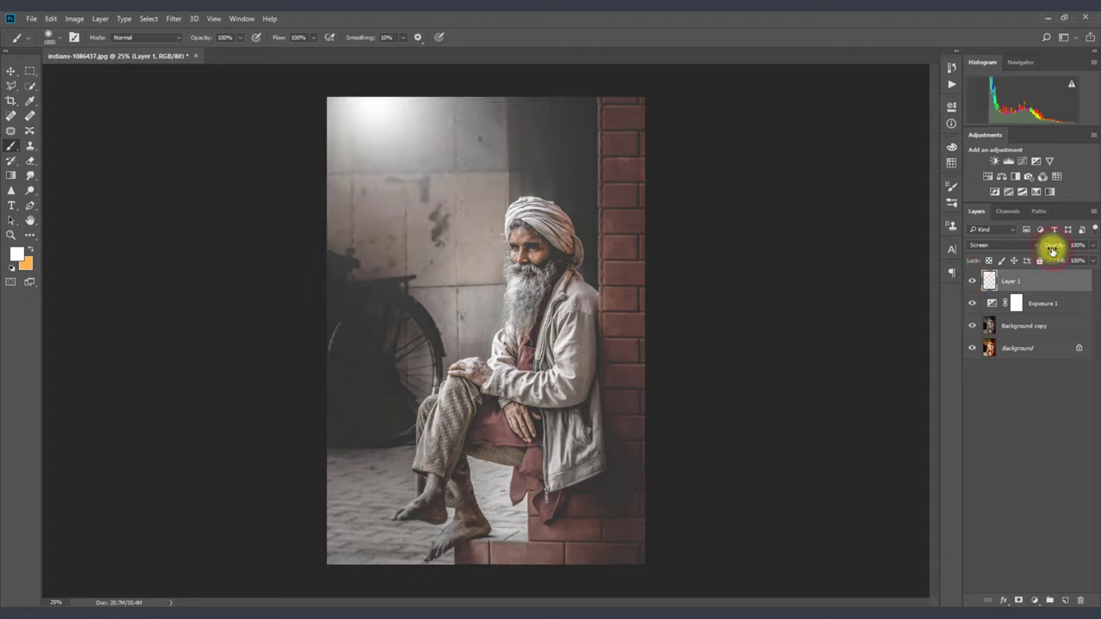
{"action": "left_click_drag", "start_coordinate": [1051, 250], "coordinate": [1043, 249]}
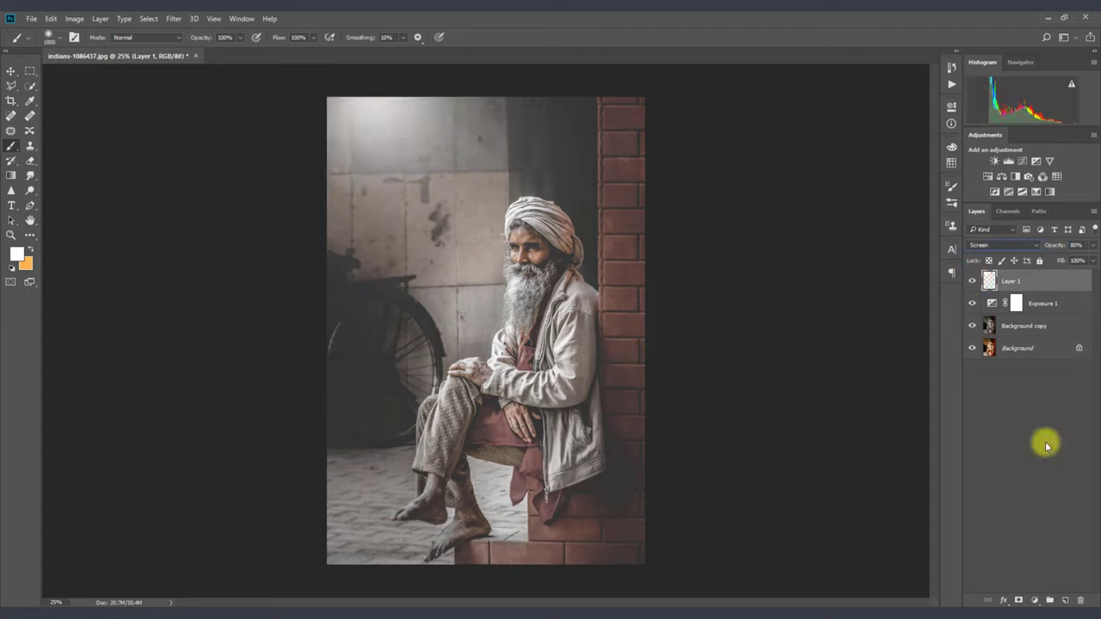
- Add a Levels layer with inputs 36/250 and duplicate Background copy as Background copy 2
{"action": "left_click", "coordinate": [1038, 600]}
{"action": "left_click", "coordinate": [1008, 414]}
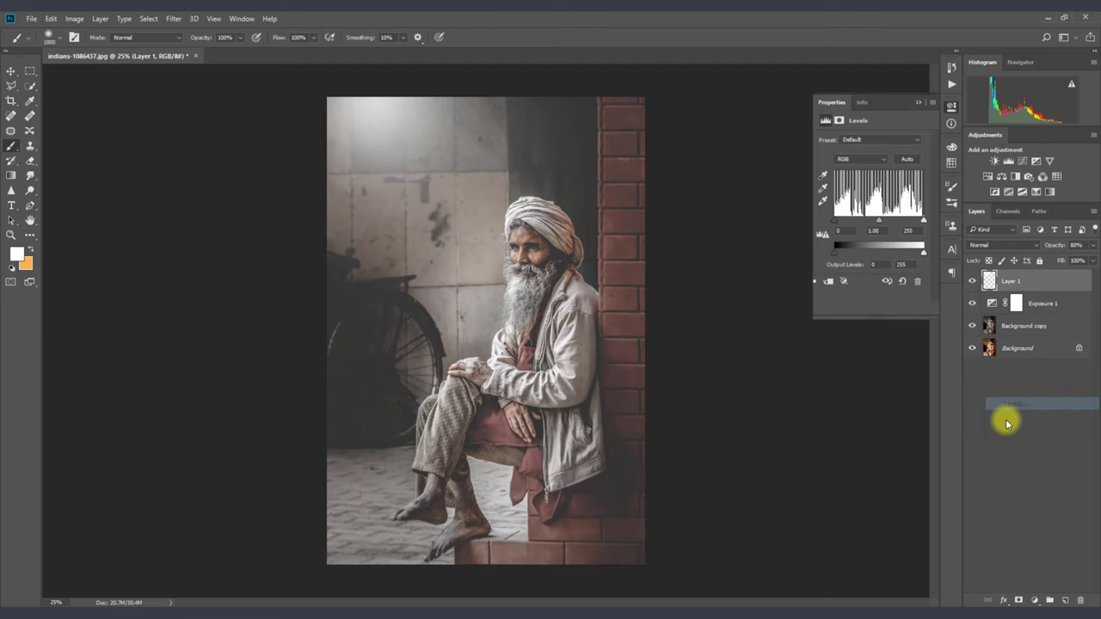
{"action": "left_click_drag", "start_coordinate": [848, 223], "coordinate": [851, 225]}
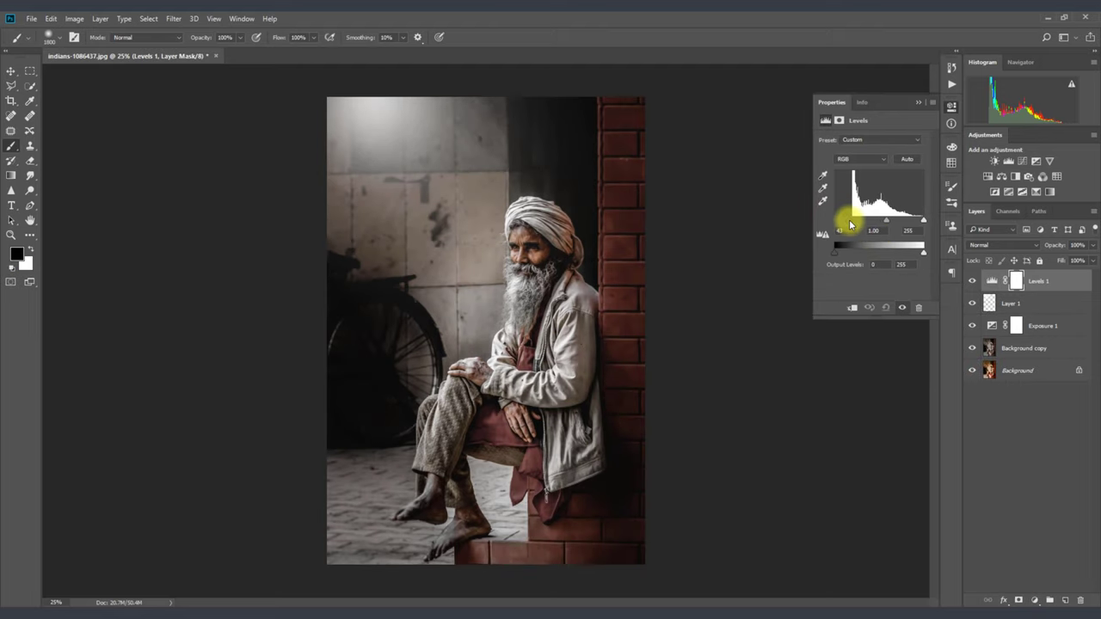
{"action": "left_click_drag", "start_coordinate": [925, 223], "coordinate": [925, 223]}
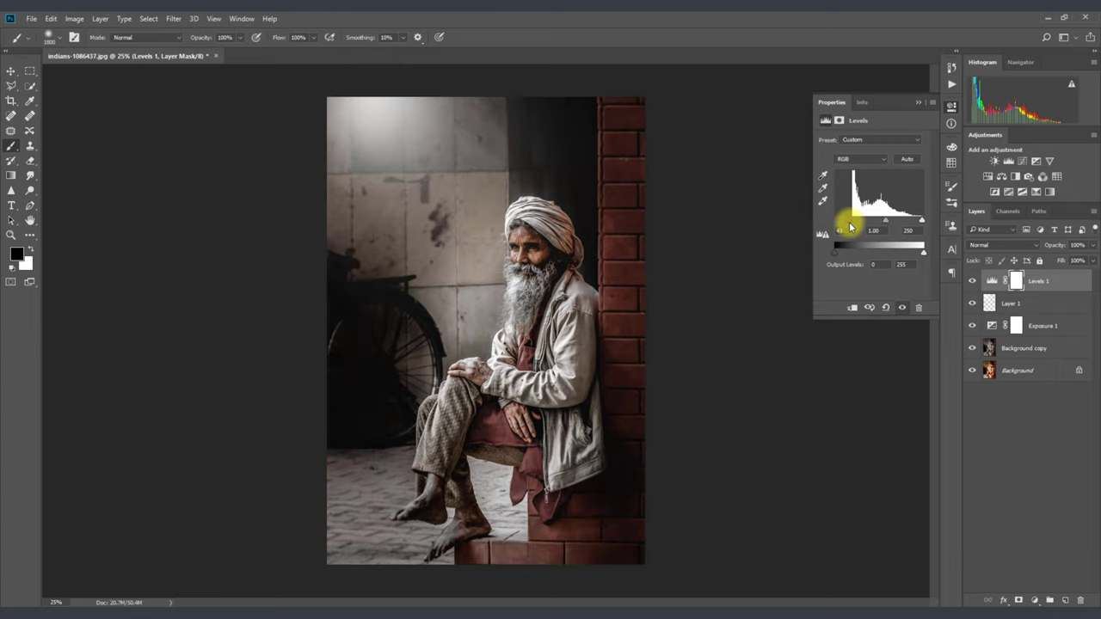
{"action": "left_click_drag", "start_coordinate": [849, 222], "coordinate": [849, 222]}
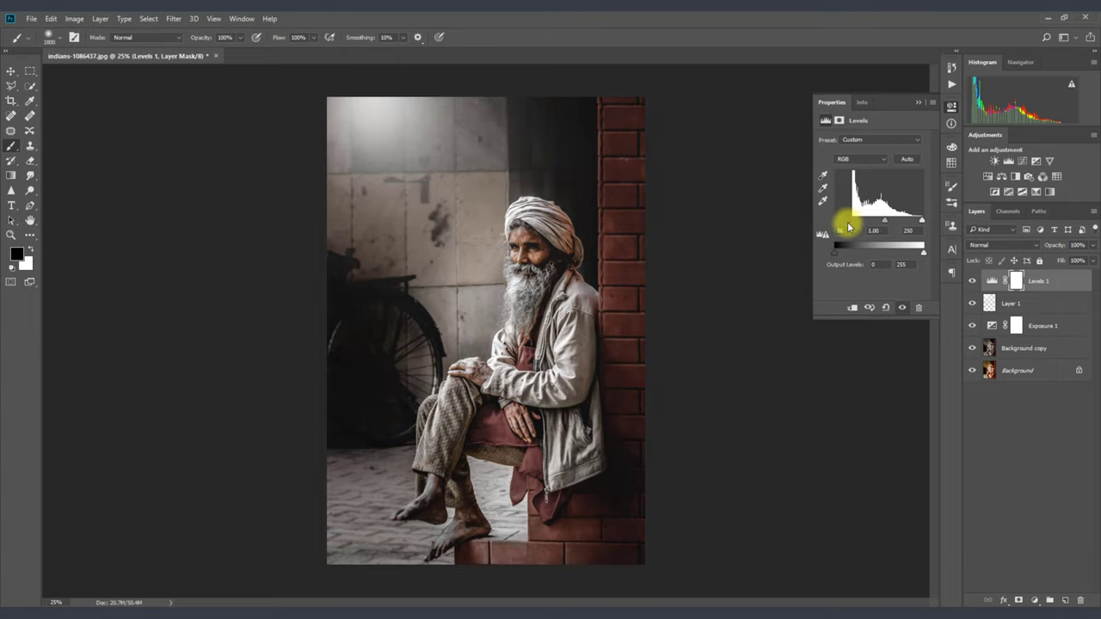
{"action": "left_click", "coordinate": [923, 107]}
{"action": "left_click_drag", "start_coordinate": [1023, 349], "coordinate": [1065, 601]}
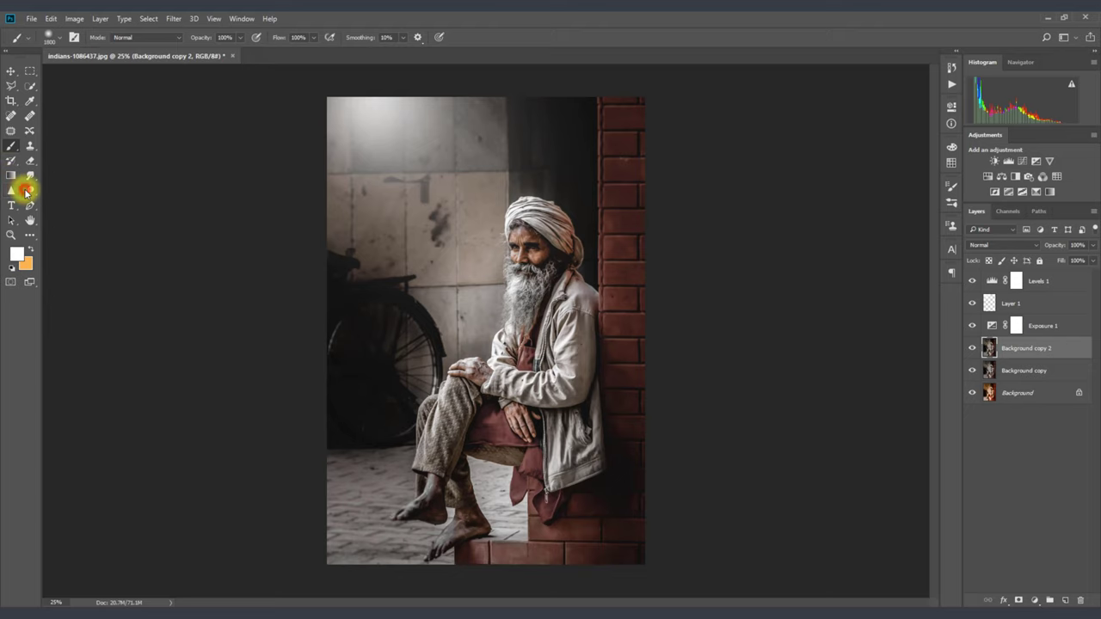
- Dodge the man's face and beard at Midtones, using a smaller brush
{"action": "left_click", "coordinate": [26, 193]}
{"action": "left_click_drag", "start_coordinate": [548, 275], "coordinate": [540, 261]}
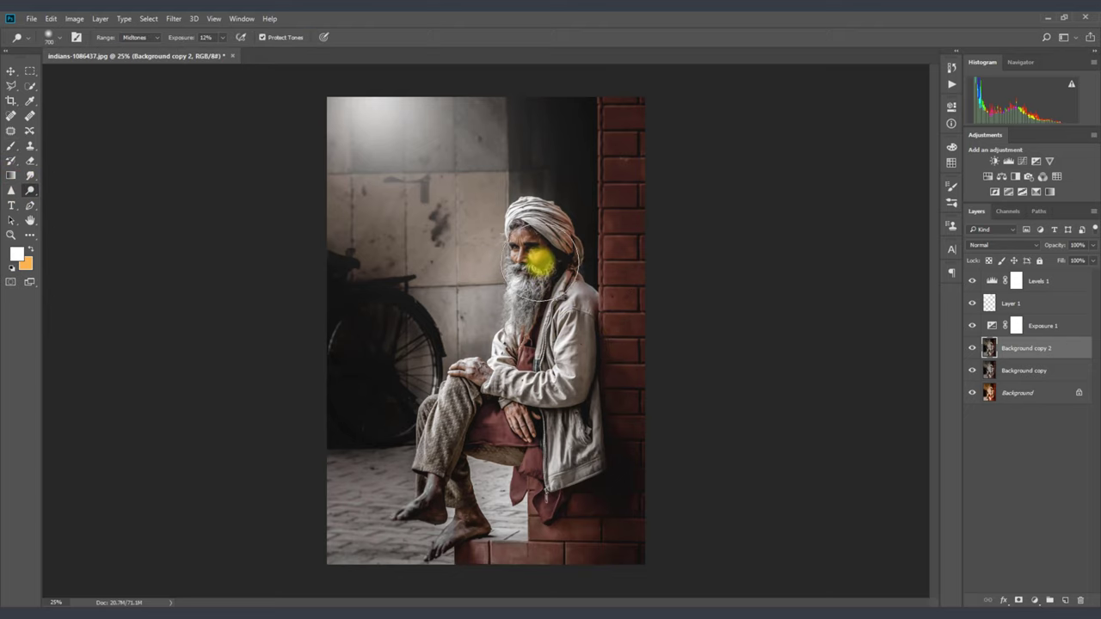
{"action": "key", "text": "ctrl+plus"}
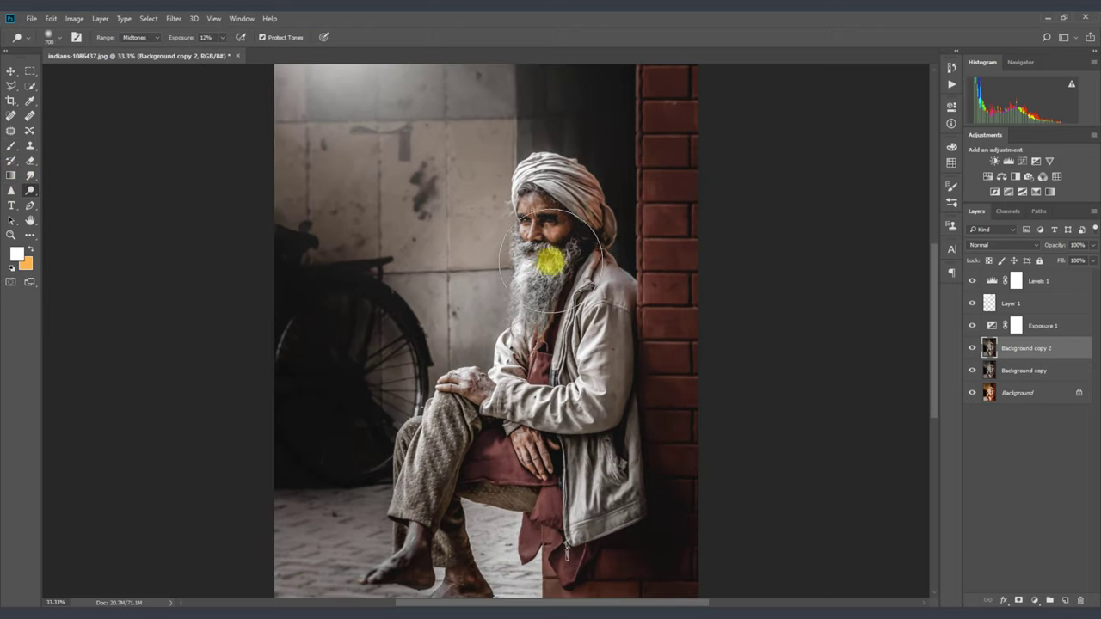
{"action": "mouse_move", "coordinate": [539, 263]}
{"action": "left_mouse_down"}
{"action": "mouse_move", "coordinate": [546, 223]}
{"action": "mouse_move", "coordinate": [554, 277]}
{"action": "mouse_move", "coordinate": [541, 327]}
{"action": "mouse_move", "coordinate": [538, 191]}
{"action": "mouse_move", "coordinate": [560, 227]}
{"action": "mouse_move", "coordinate": [540, 251]}
{"action": "mouse_move", "coordinate": [531, 246]}
{"action": "mouse_move", "coordinate": [545, 283]}
{"action": "left_mouse_up"}
{"action": "key", "text": "bracketleft"}
{"action": "key", "text": "bracketleft"}
{"action": "key", "text": "bracketleft"}
{"action": "key", "text": "ctrl+minus"}
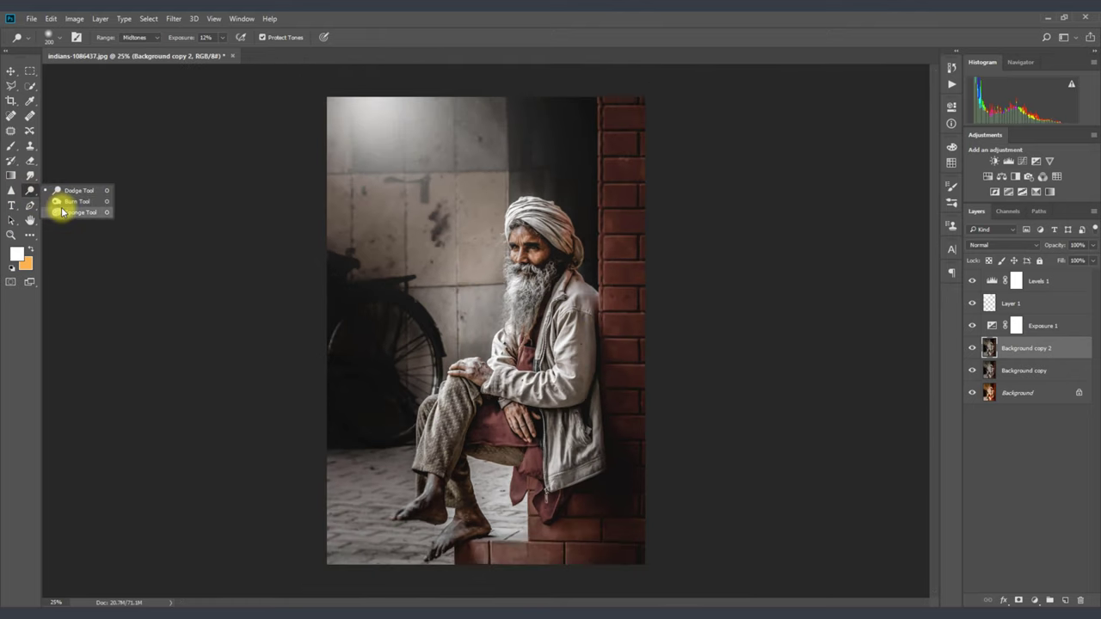
- Burn the man's legs and the lower bricks at 17% exposure
{"action": "left_click_drag", "start_coordinate": [30, 196], "coordinate": [74, 203]}
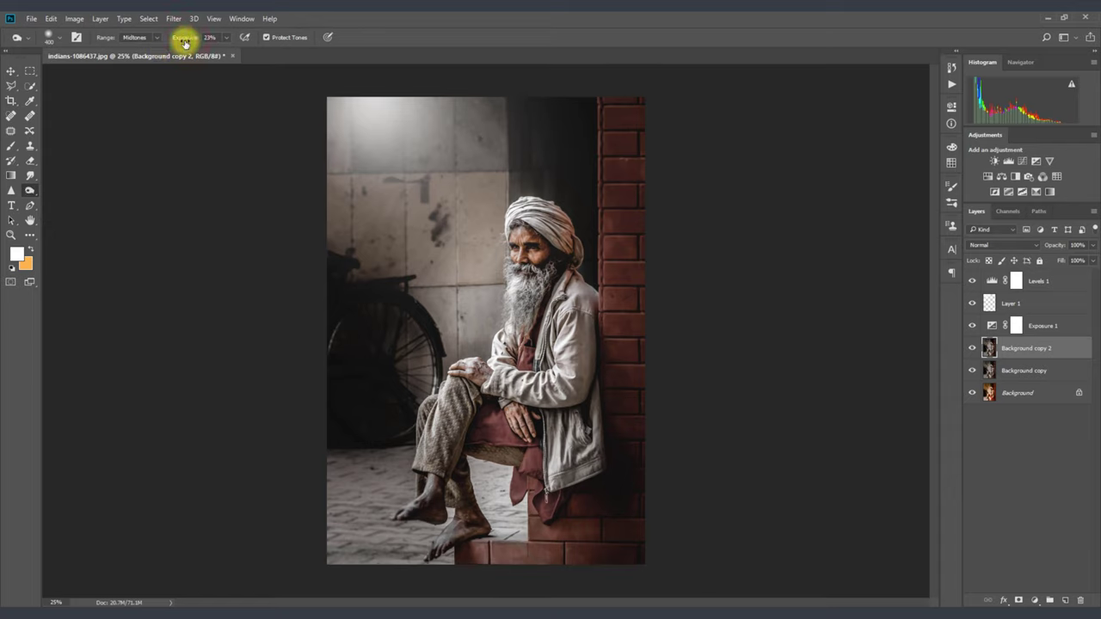
{"action": "left_click_drag", "start_coordinate": [182, 41], "coordinate": [187, 41]}
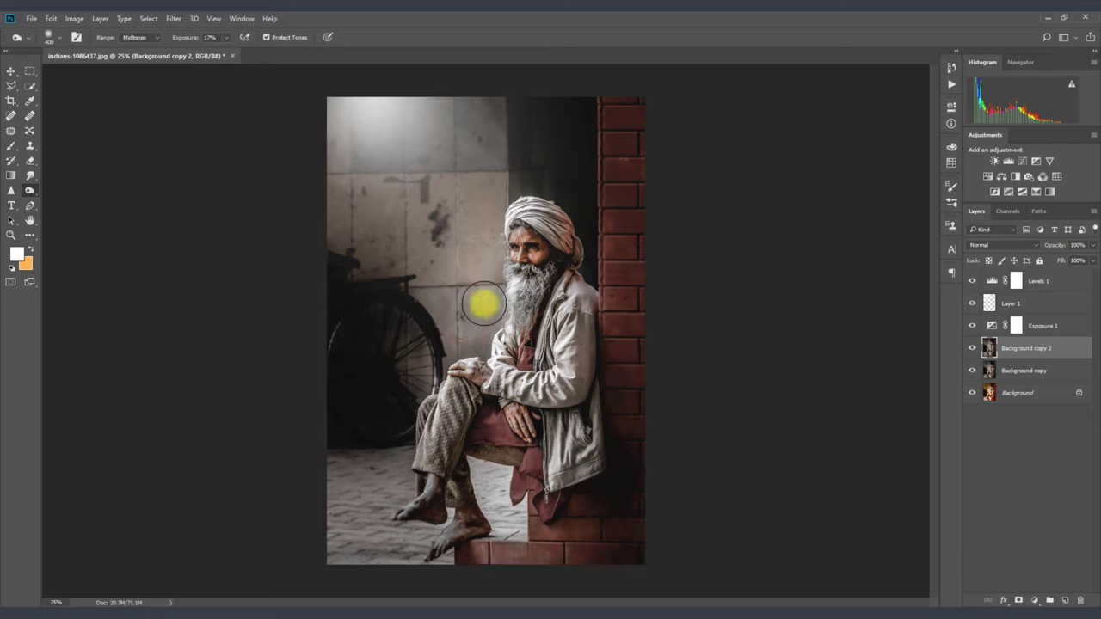
{"action": "mouse_move", "coordinate": [464, 331]}
{"action": "left_mouse_down"}
{"action": "mouse_move", "coordinate": [514, 493]}
{"action": "mouse_move", "coordinate": [608, 493]}
{"action": "mouse_move", "coordinate": [504, 339]}
{"action": "mouse_move", "coordinate": [536, 402]}
{"action": "mouse_move", "coordinate": [610, 280]}
{"action": "mouse_move", "coordinate": [602, 433]}
{"action": "mouse_move", "coordinate": [610, 398]}
{"action": "mouse_move", "coordinate": [509, 191]}
{"action": "mouse_move", "coordinate": [487, 177]}
{"action": "mouse_move", "coordinate": [467, 327]}
{"action": "mouse_move", "coordinate": [435, 307]}
{"action": "mouse_move", "coordinate": [445, 230]}
{"action": "mouse_move", "coordinate": [442, 369]}
{"action": "mouse_move", "coordinate": [450, 239]}
{"action": "mouse_move", "coordinate": [460, 214]}
{"action": "mouse_move", "coordinate": [457, 330]}
{"action": "mouse_move", "coordinate": [484, 280]}
{"action": "mouse_move", "coordinate": [507, 181]}
{"action": "mouse_move", "coordinate": [486, 232]}
{"action": "mouse_move", "coordinate": [516, 192]}
{"action": "mouse_move", "coordinate": [580, 246]}
{"action": "mouse_move", "coordinate": [593, 290]}
{"action": "mouse_move", "coordinate": [579, 461]}
{"action": "mouse_move", "coordinate": [504, 474]}
{"action": "mouse_move", "coordinate": [528, 576]}
{"action": "mouse_move", "coordinate": [559, 575]}
{"action": "mouse_move", "coordinate": [491, 455]}
{"action": "mouse_move", "coordinate": [516, 521]}
{"action": "mouse_move", "coordinate": [568, 551]}
{"action": "mouse_move", "coordinate": [600, 547]}
{"action": "left_mouse_up"}
{"action": "left_click", "coordinate": [1081, 535]}
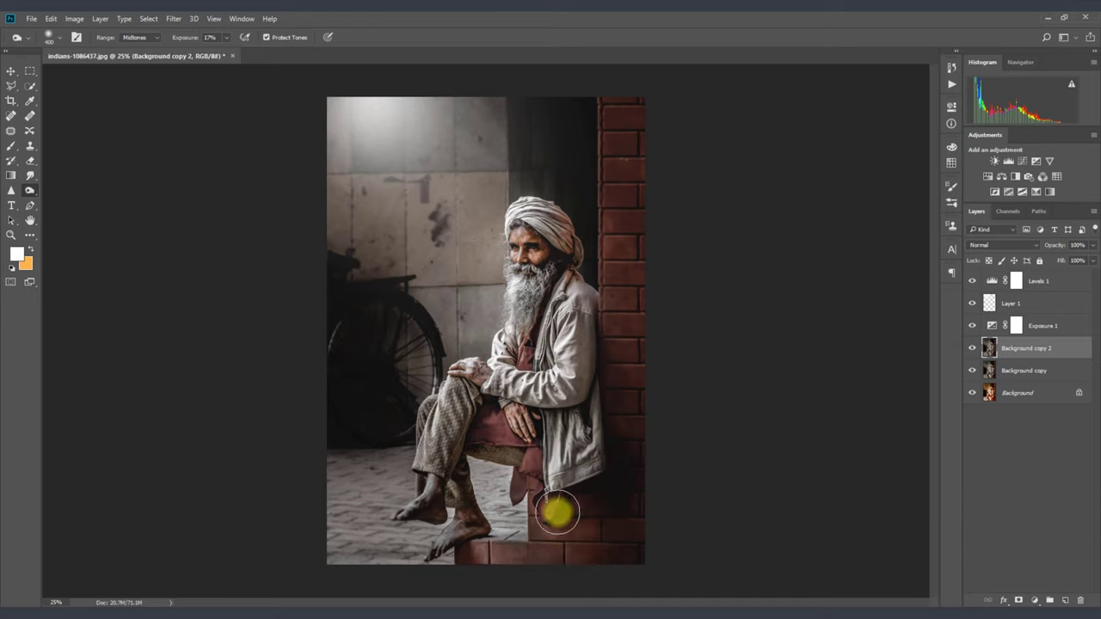
{"action": "mouse_move", "coordinate": [556, 511]}
{"action": "left_mouse_down"}
{"action": "mouse_move", "coordinate": [550, 547]}
{"action": "mouse_move", "coordinate": [467, 556]}
{"action": "mouse_move", "coordinate": [663, 573]}
{"action": "mouse_move", "coordinate": [332, 541]}
{"action": "mouse_move", "coordinate": [313, 560]}
{"action": "left_mouse_up"}
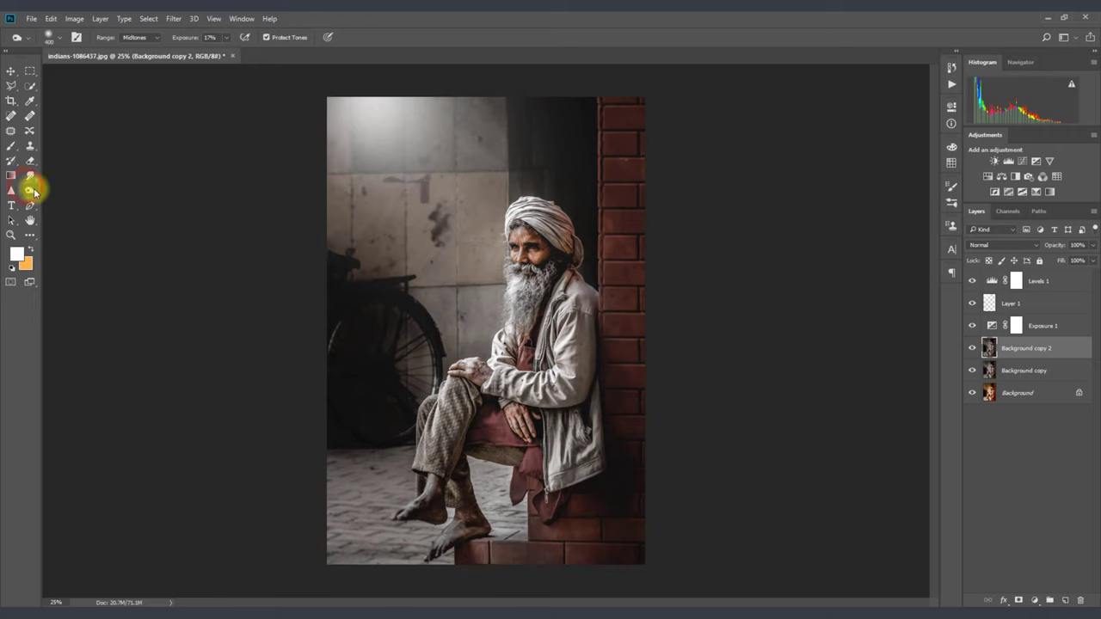
- Burn the man's shin and trouser leg at 12% exposure, comparing Background copy 2
{"action": "right_click", "coordinate": [32, 191]}
{"action": "left_click", "coordinate": [77, 199]}
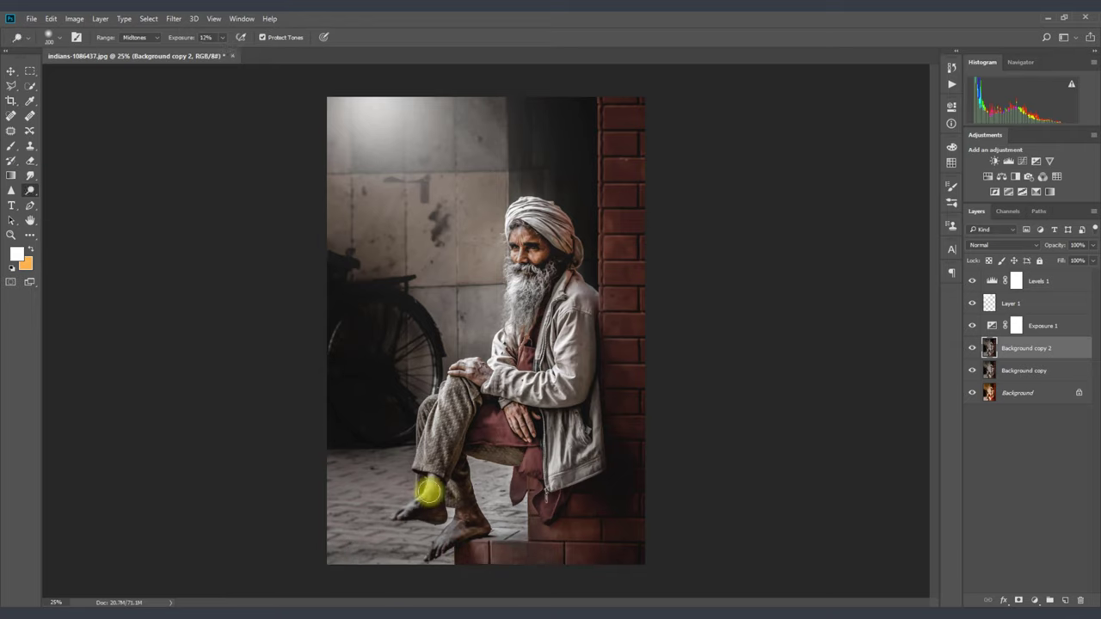
{"action": "mouse_move", "coordinate": [430, 492]}
{"action": "left_mouse_down"}
{"action": "mouse_move", "coordinate": [442, 423]}
{"action": "mouse_move", "coordinate": [413, 499]}
{"action": "mouse_move", "coordinate": [433, 393]}
{"action": "mouse_move", "coordinate": [409, 502]}
{"action": "mouse_move", "coordinate": [445, 513]}
{"action": "mouse_move", "coordinate": [405, 528]}
{"action": "left_mouse_up"}
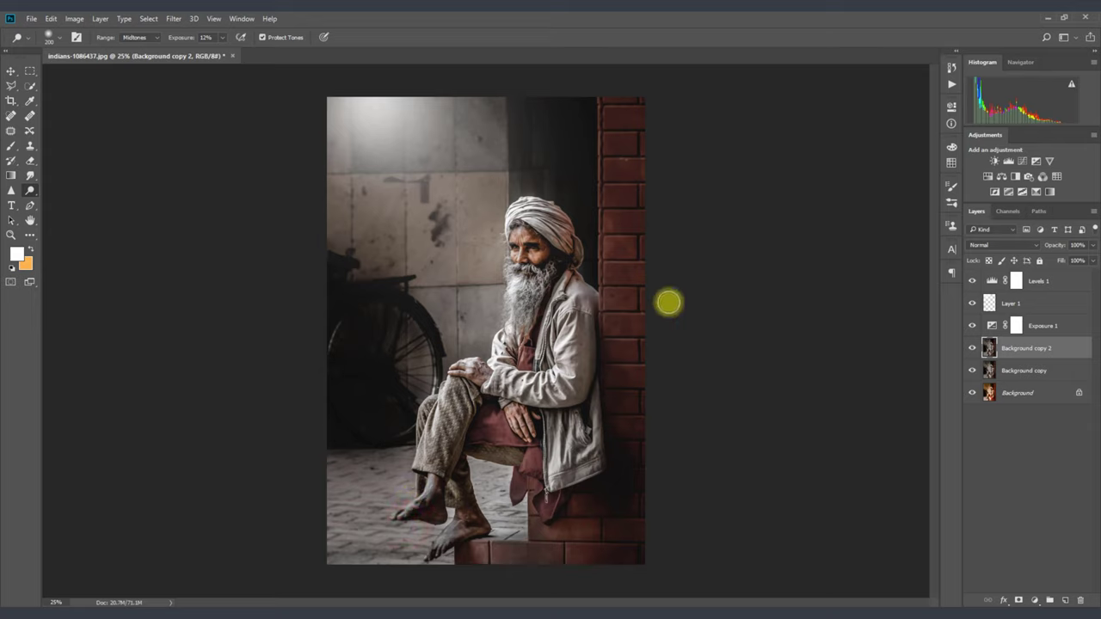
{"action": "left_click", "coordinate": [974, 347]}
{"action": "left_click", "coordinate": [975, 348]}
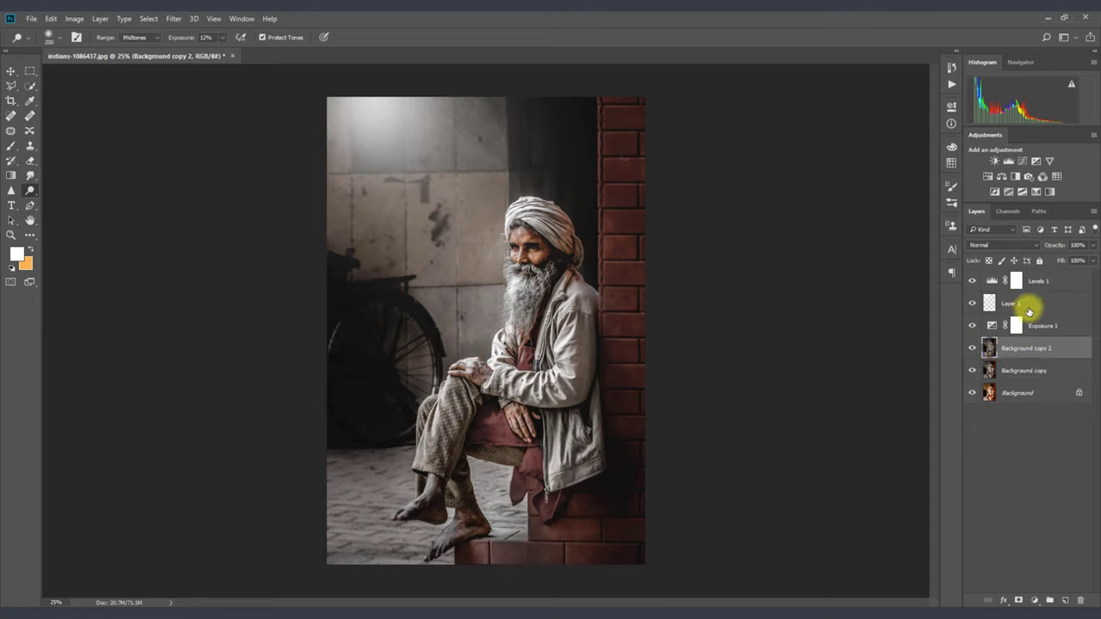
{"action": "left_click", "coordinate": [1055, 284]}
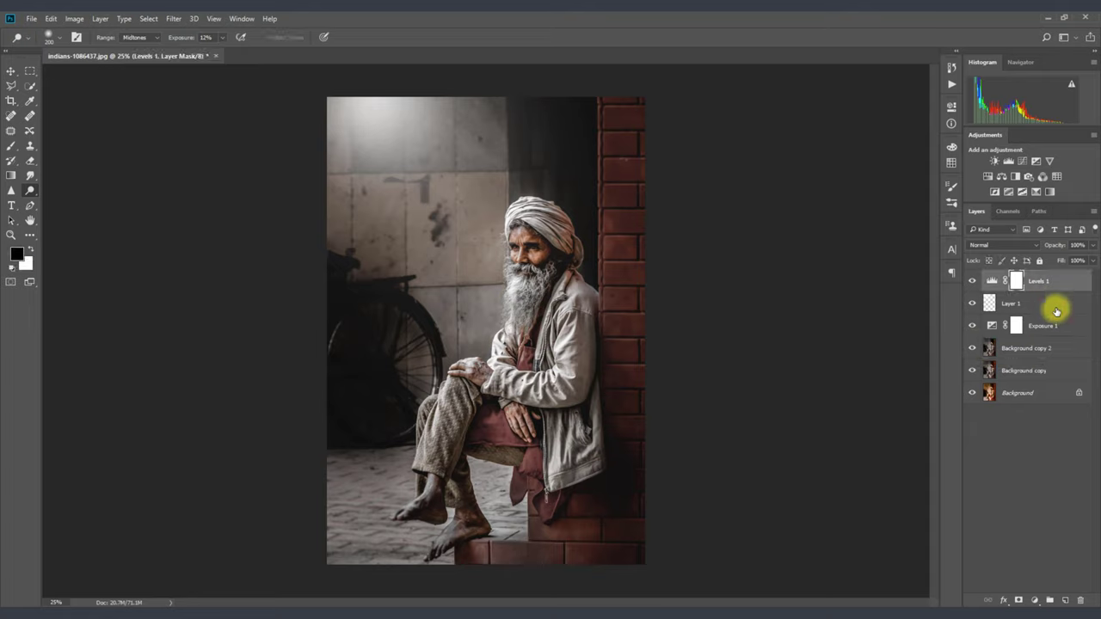
- Merge Levels 1 through Background copy into a single Levels 1 layer
{"action": "left_click", "coordinate": [1057, 310], "text": "shift"}
{"action": "left_click", "coordinate": [1048, 348], "text": "shift"}
{"action": "left_click", "coordinate": [1043, 368], "text": "shift"}
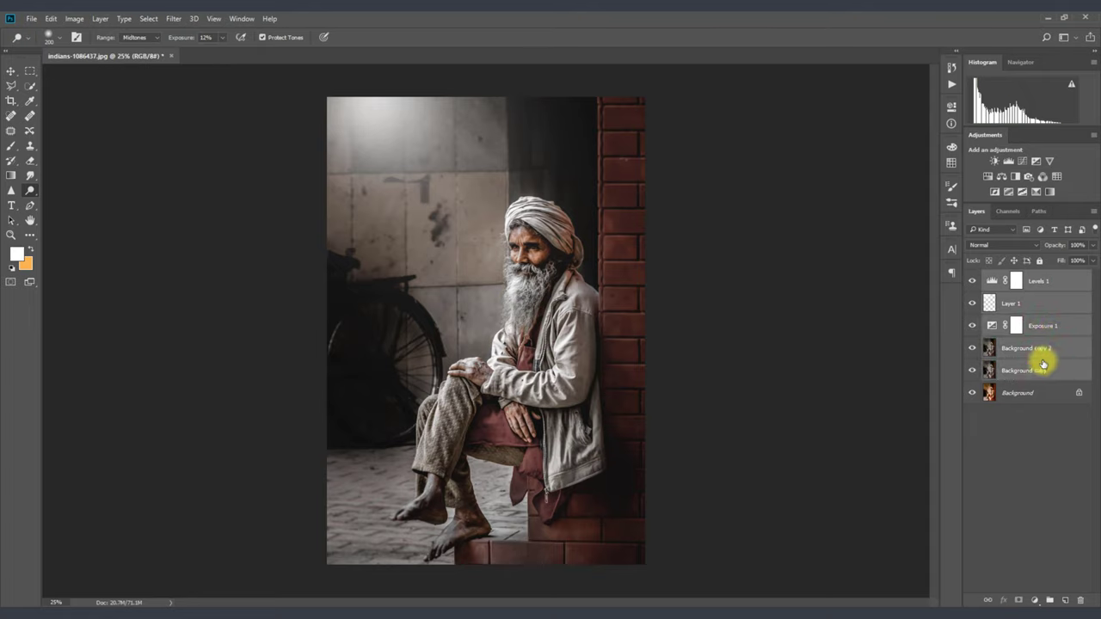
{"action": "right_click", "coordinate": [1042, 365]}
{"action": "left_click", "coordinate": [934, 422]}
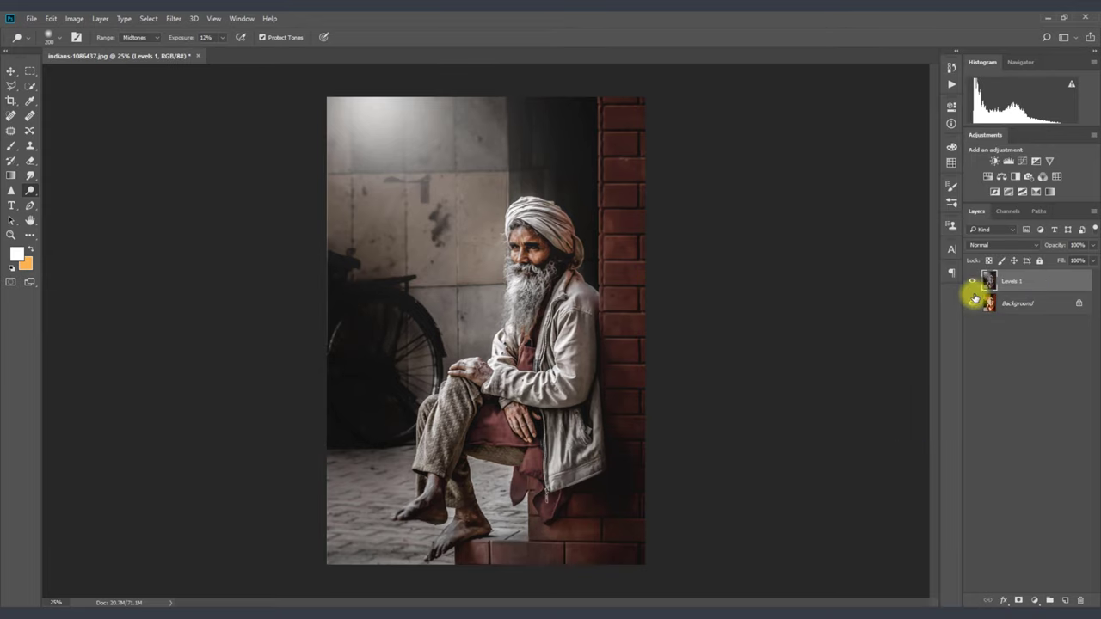
- Apply a whole-image crop and duplicate the merged layer as Levels 1 copy
{"action": "left_click", "coordinate": [11, 101]}
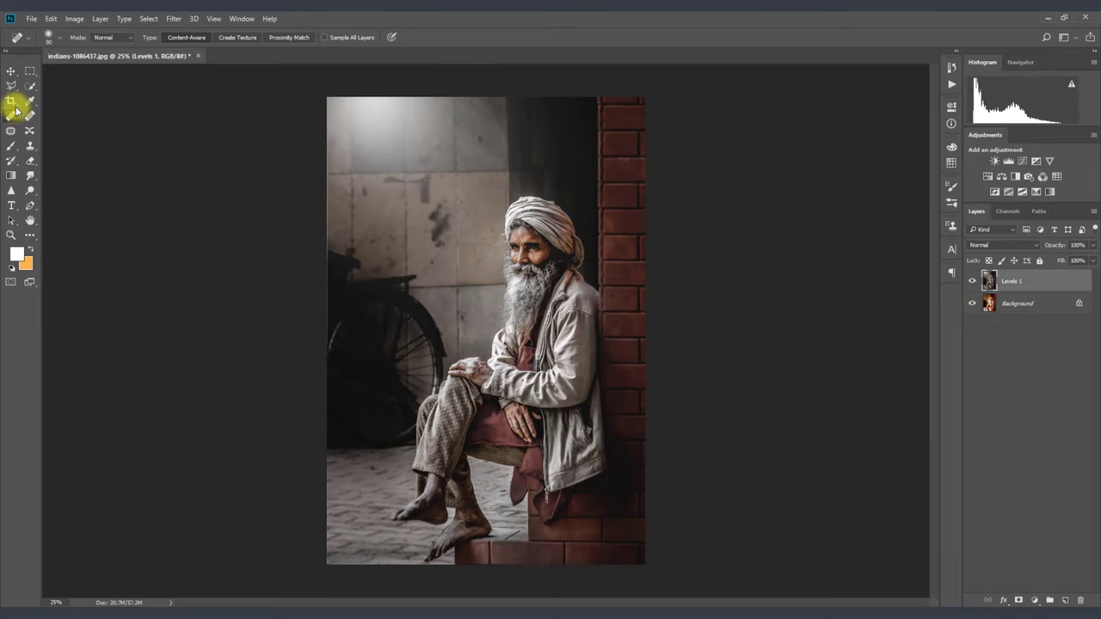
{"action": "left_click", "coordinate": [491, 204]}
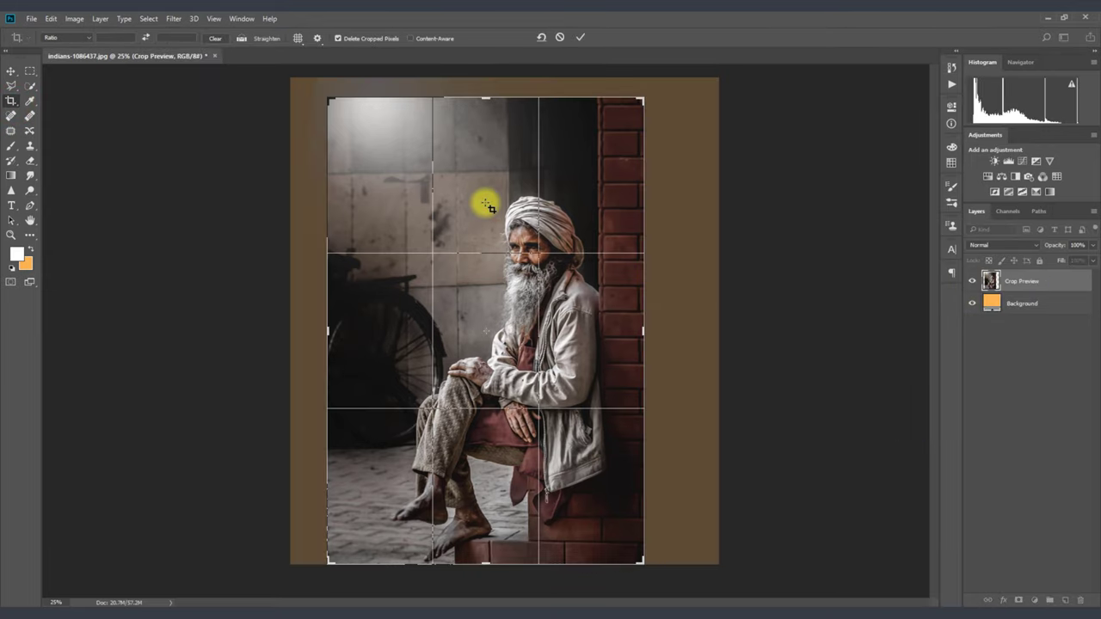
{"action": "left_click", "coordinate": [570, 39]}
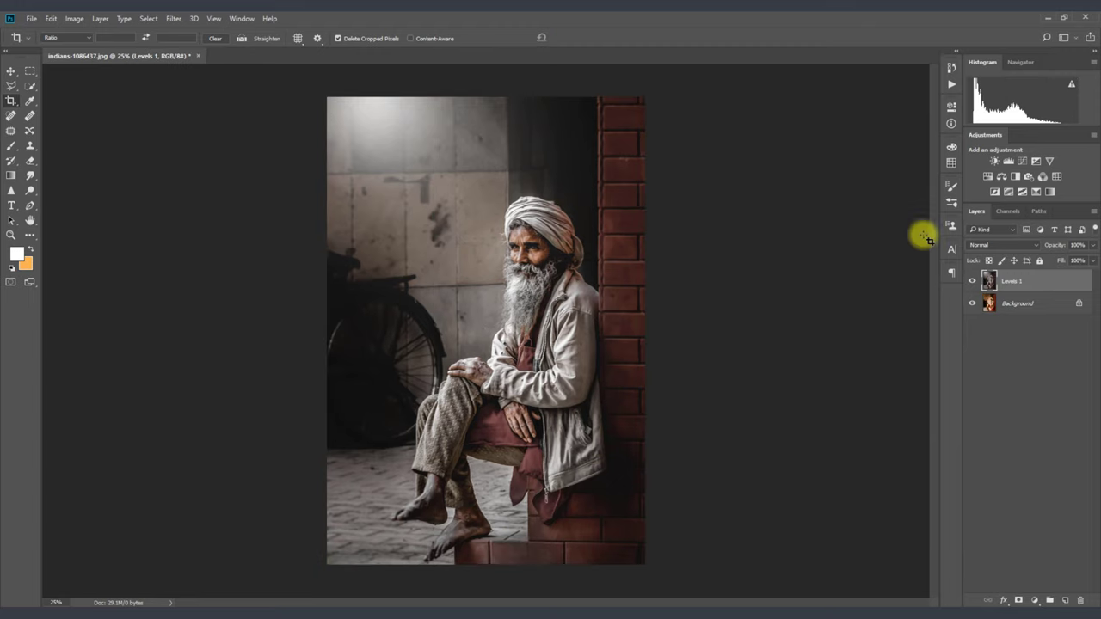
{"action": "left_click", "coordinate": [972, 282]}
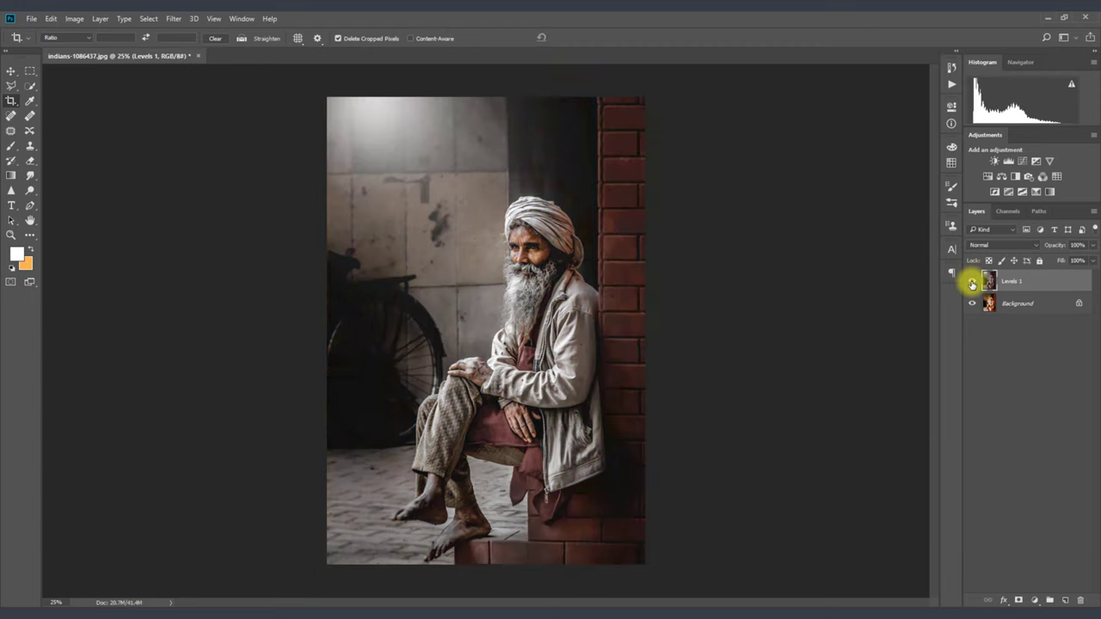
{"action": "left_click", "coordinate": [972, 282]}
{"action": "left_click_drag", "start_coordinate": [1020, 282], "coordinate": [1066, 601]}
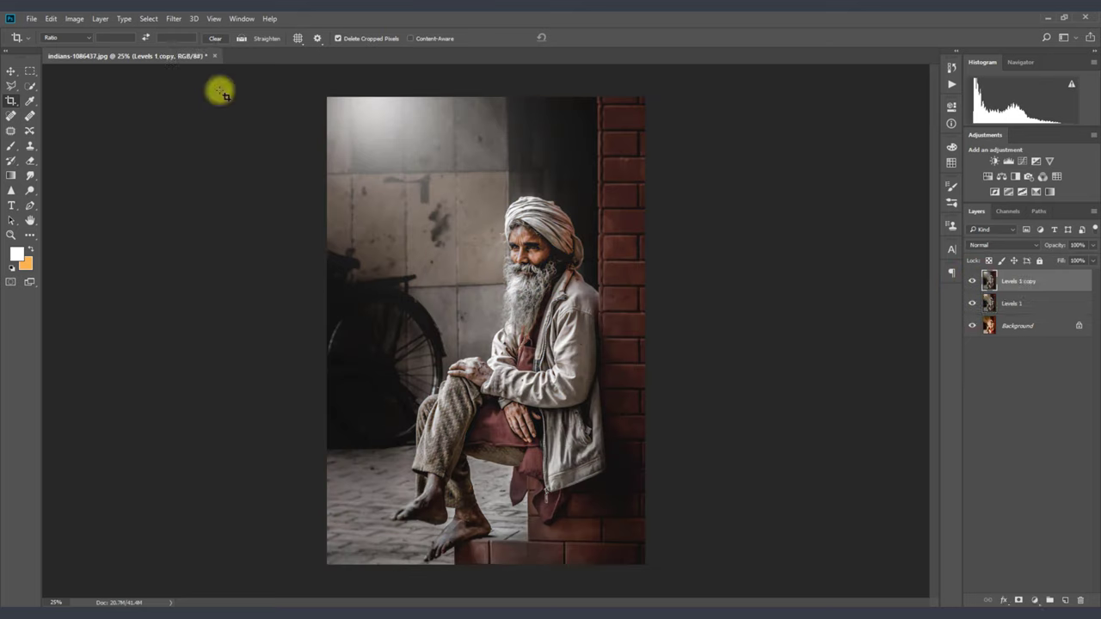
- Run Camera Raw again with Exposure +0.20, Highlights -28, Blacks -3 and Vibrance -10
{"action": "left_click", "coordinate": [174, 19]}
{"action": "left_click", "coordinate": [216, 76]}
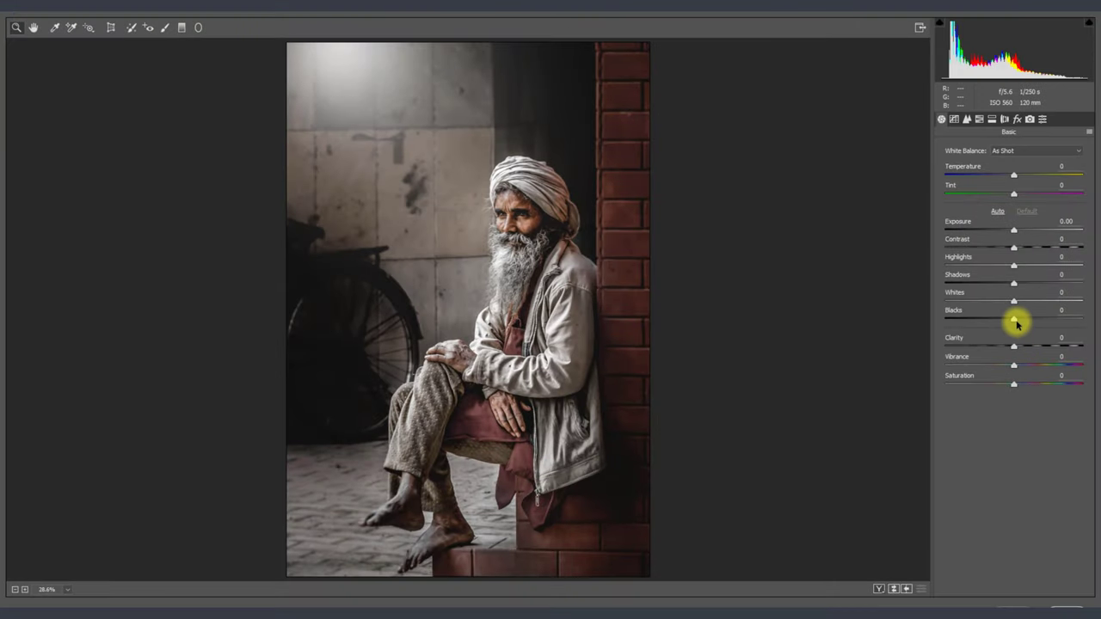
{"action": "left_click_drag", "start_coordinate": [1015, 322], "coordinate": [1012, 319]}
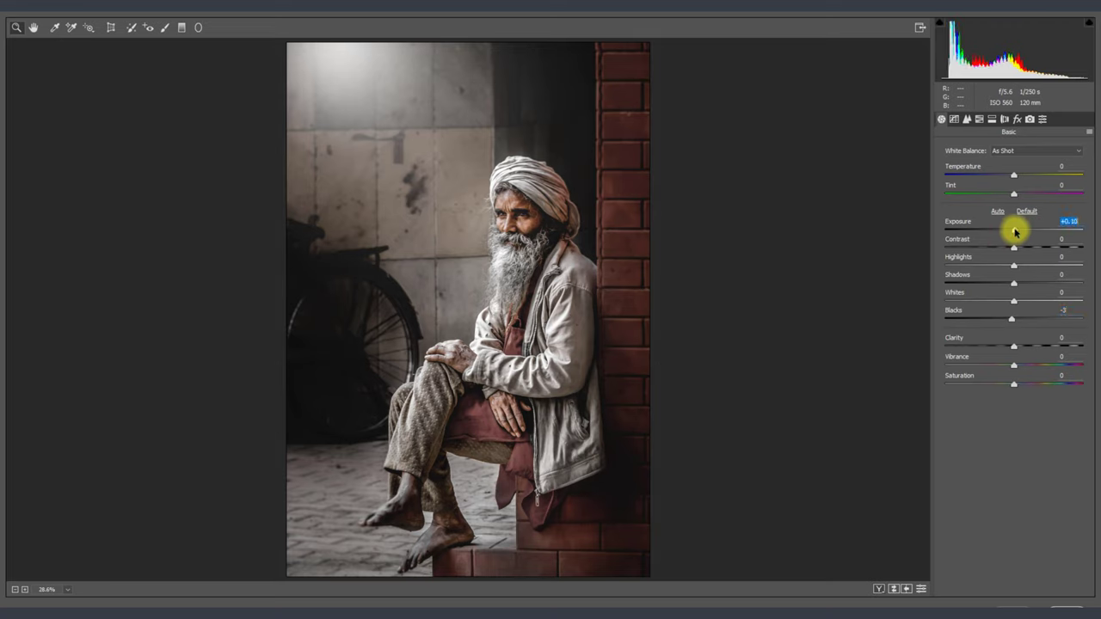
{"action": "mouse_move", "coordinate": [1013, 265]}
{"action": "left_mouse_down"}
{"action": "mouse_move", "coordinate": [995, 265]}
{"action": "mouse_move", "coordinate": [1019, 235]}
{"action": "left_mouse_up"}
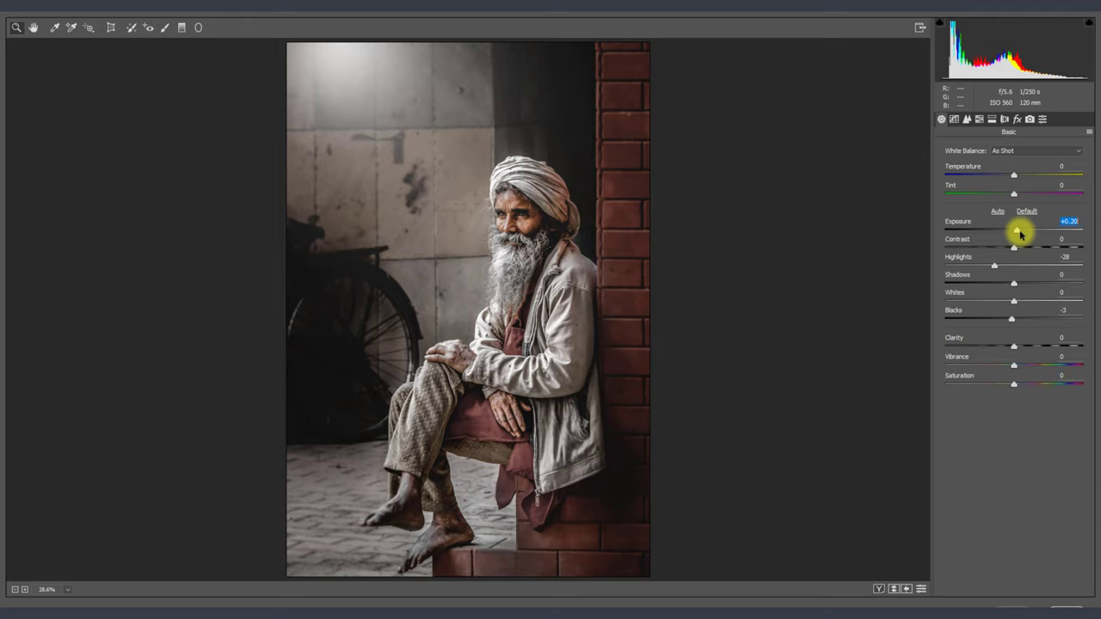
{"action": "mouse_move", "coordinate": [1016, 367]}
{"action": "left_mouse_down"}
{"action": "mouse_move", "coordinate": [1089, 398]}
{"action": "mouse_move", "coordinate": [988, 384]}
{"action": "mouse_move", "coordinate": [1001, 385]}
{"action": "left_mouse_up"}
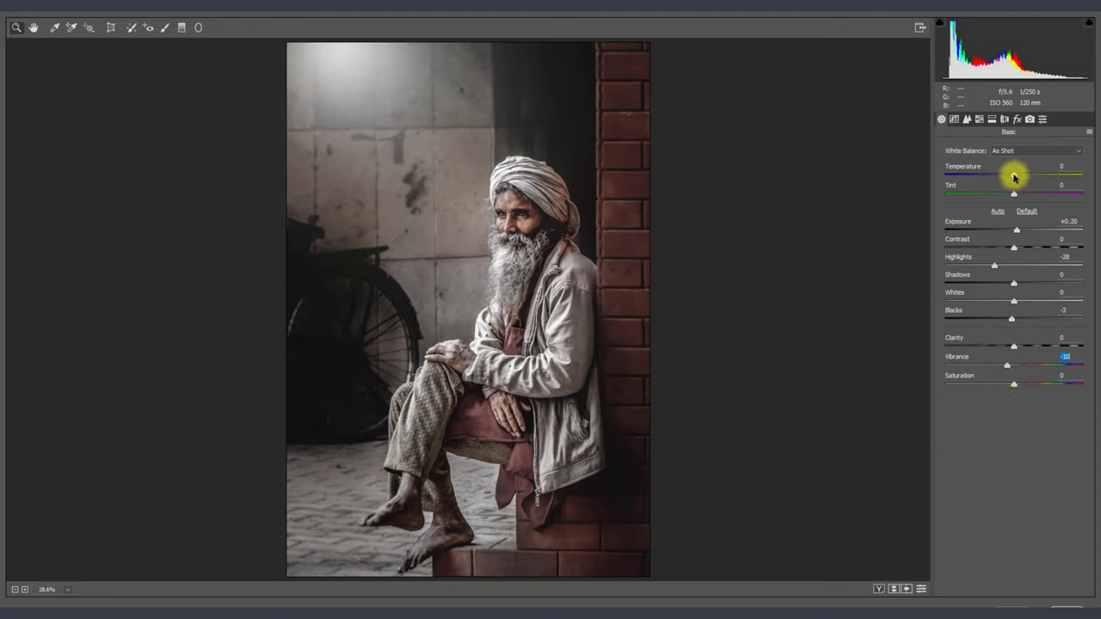
{"action": "left_click", "coordinate": [1013, 169]}
{"action": "left_click", "coordinate": [994, 119]}
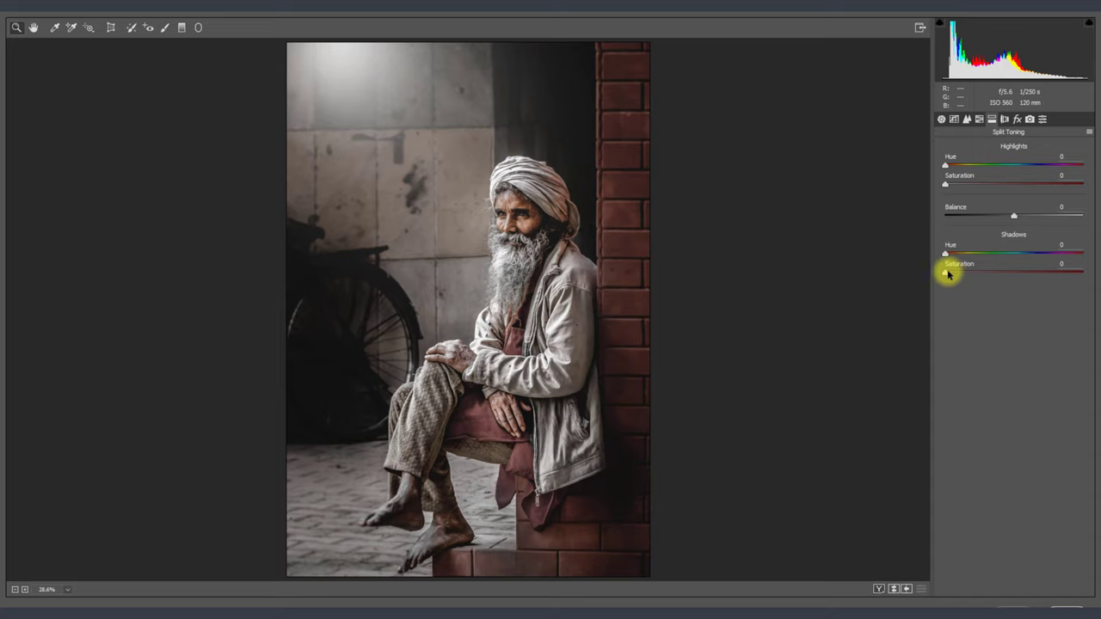
- Split-tone shadows at hue 221, saturation 6 and highlights at hue 180
{"action": "mouse_move", "coordinate": [947, 272]}
{"action": "left_mouse_down"}
{"action": "mouse_move", "coordinate": [1050, 255]}
{"action": "mouse_move", "coordinate": [1035, 258]}
{"action": "left_mouse_up"}
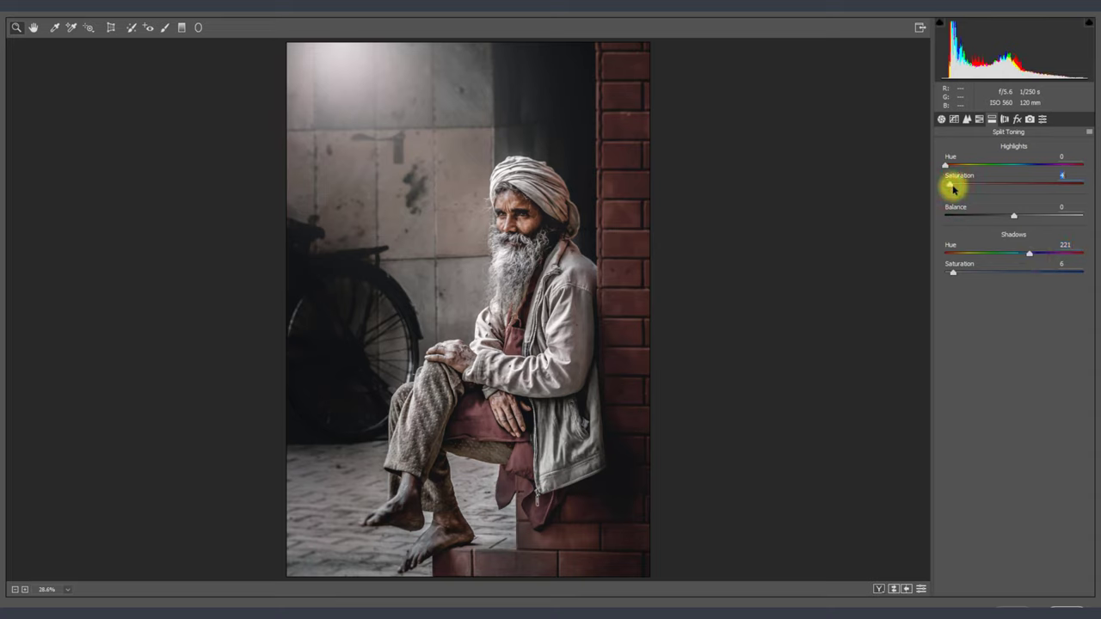
{"action": "left_click_drag", "start_coordinate": [946, 167], "coordinate": [1004, 174]}
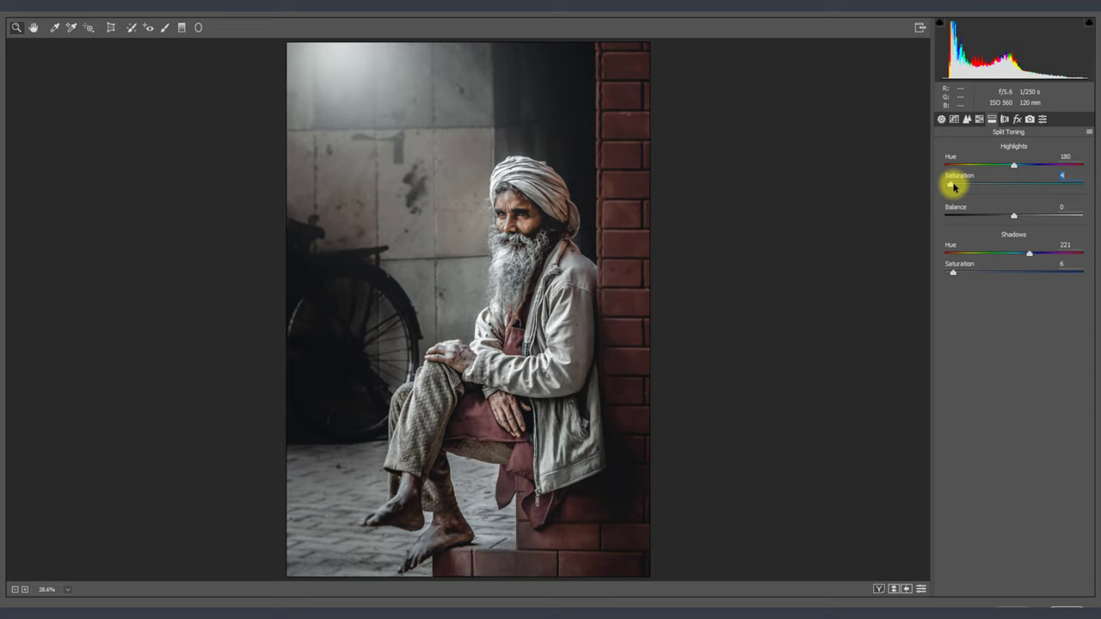
{"action": "left_click", "coordinate": [980, 119]}
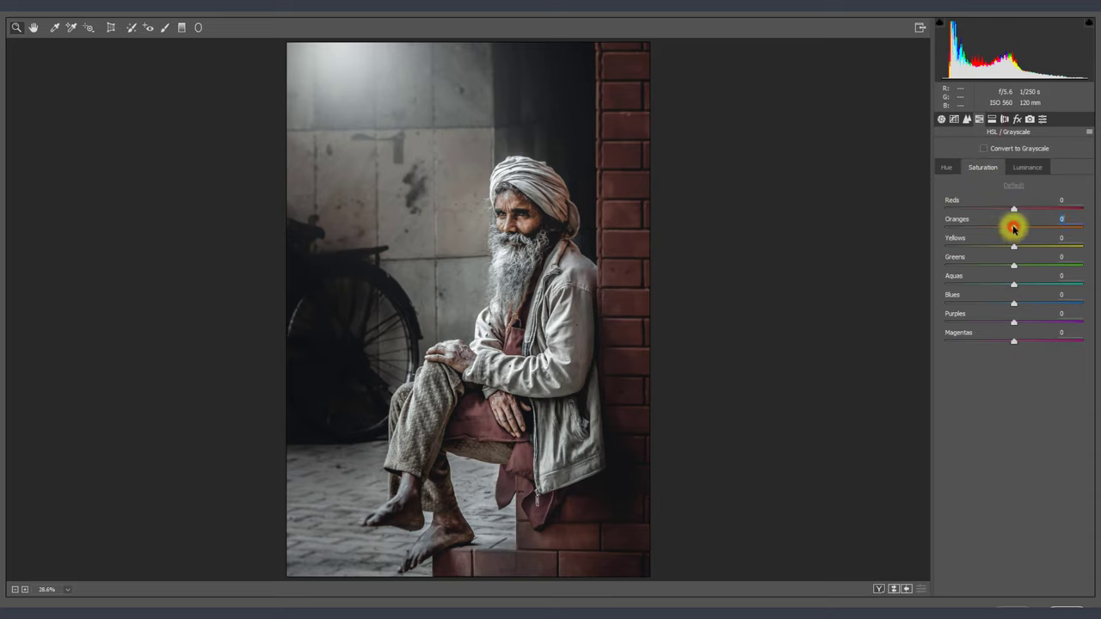
- Set HSL saturation to Oranges +19 and Reds -29
{"action": "left_click_drag", "start_coordinate": [1013, 227], "coordinate": [1040, 230]}
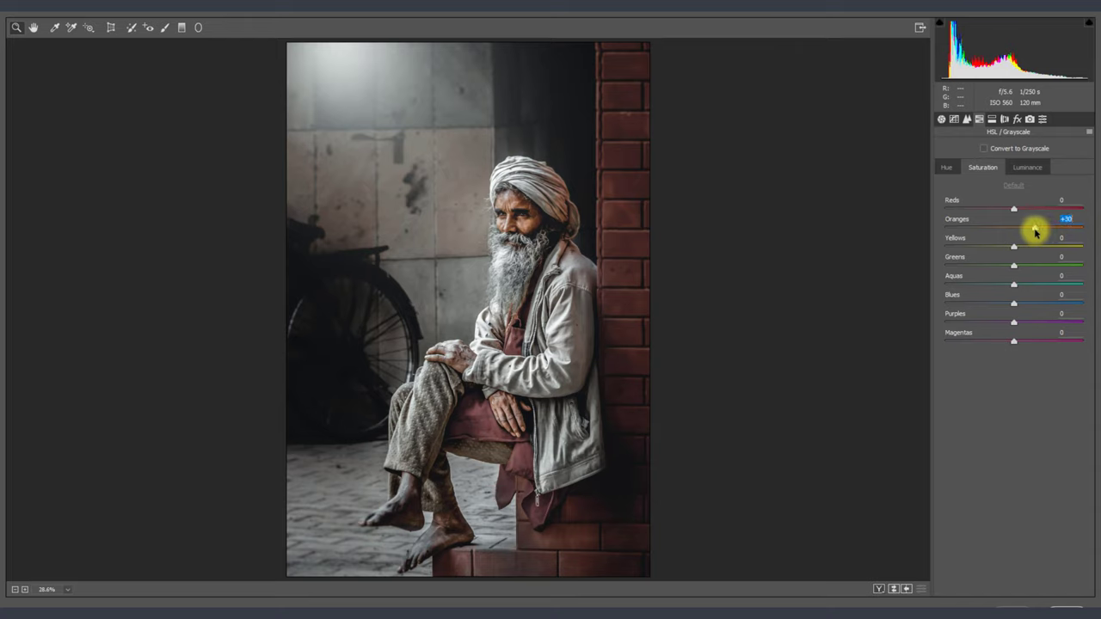
{"action": "left_click_drag", "start_coordinate": [1035, 232], "coordinate": [1035, 222]}
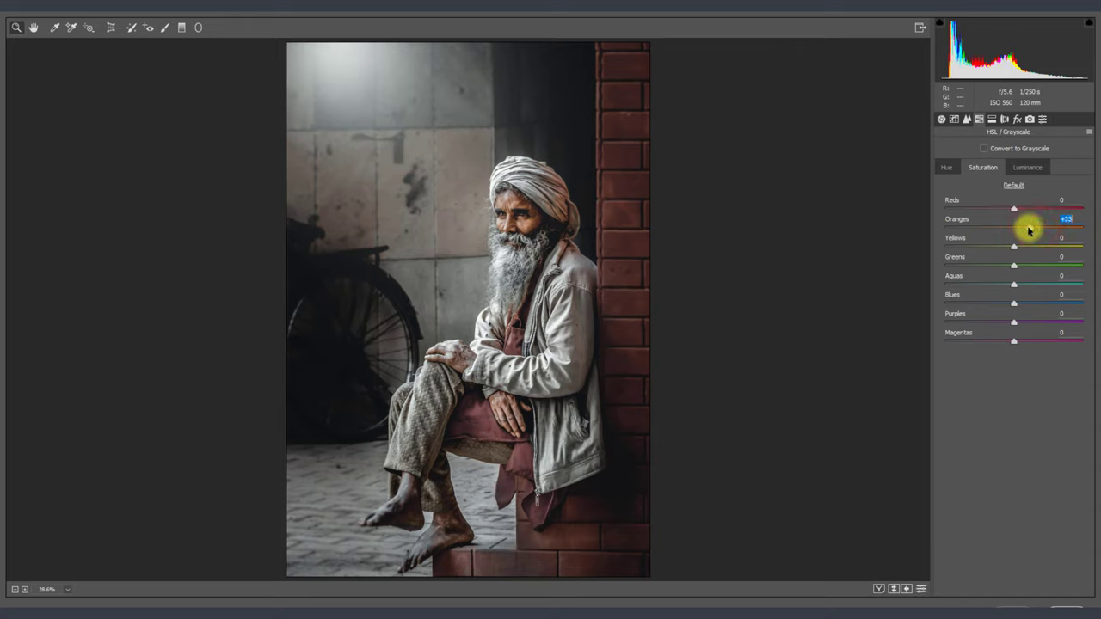
{"action": "left_click", "coordinate": [1025, 166]}
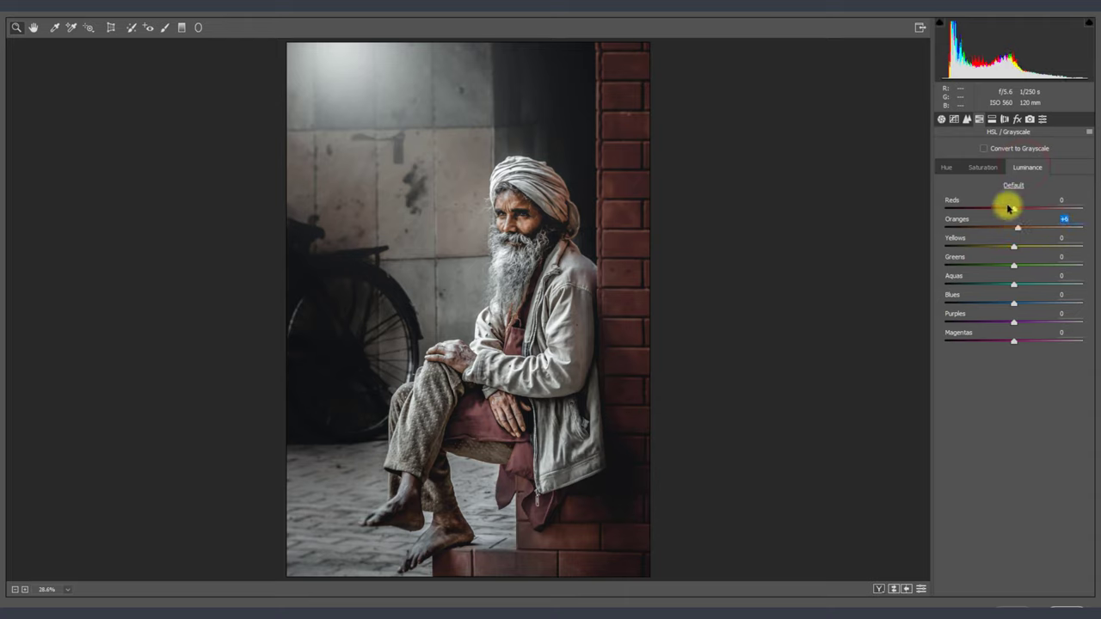
{"action": "left_click", "coordinate": [983, 166]}
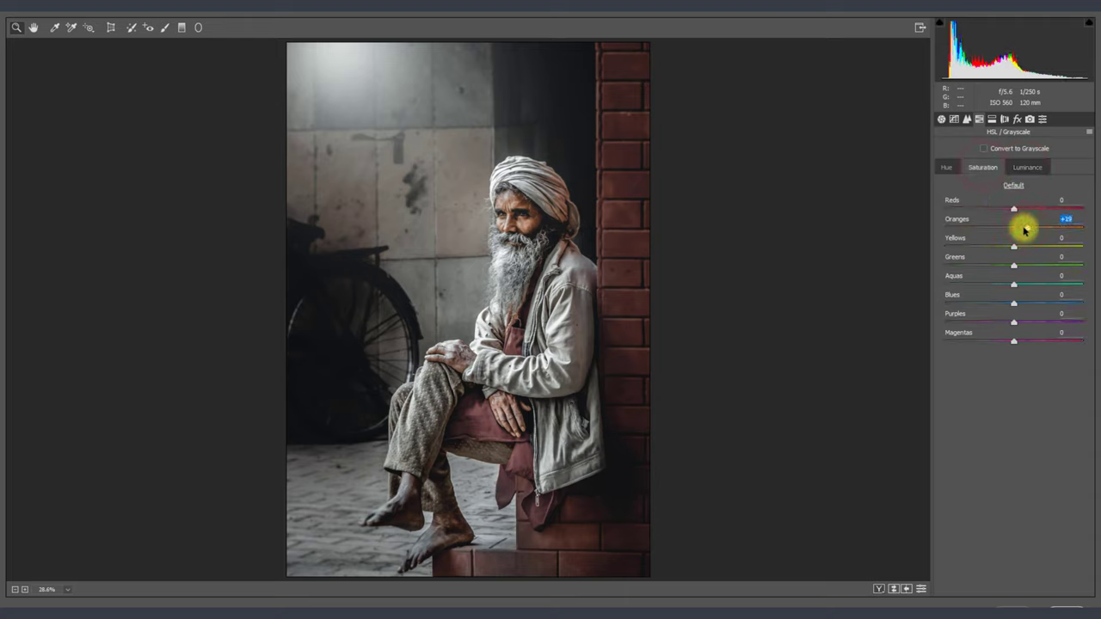
{"action": "left_click_drag", "start_coordinate": [1013, 208], "coordinate": [1000, 209]}
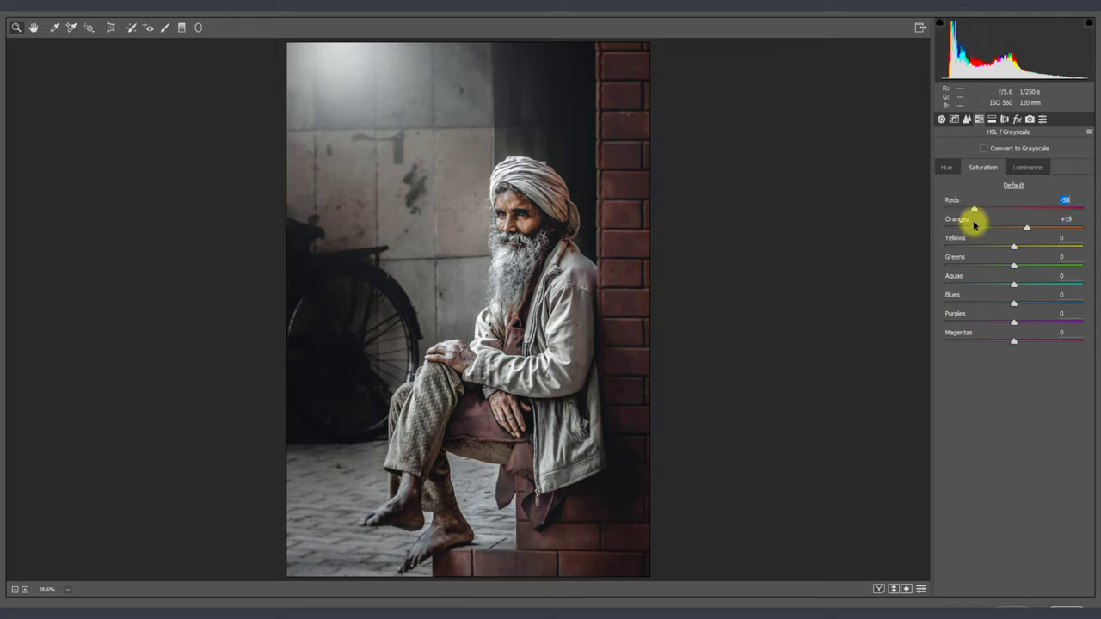
{"action": "key", "text": "shift+Down"}
- Drop Aquas and Blues saturation to -100, keeping Reds hue at 0
{"action": "left_click", "coordinate": [946, 167]}
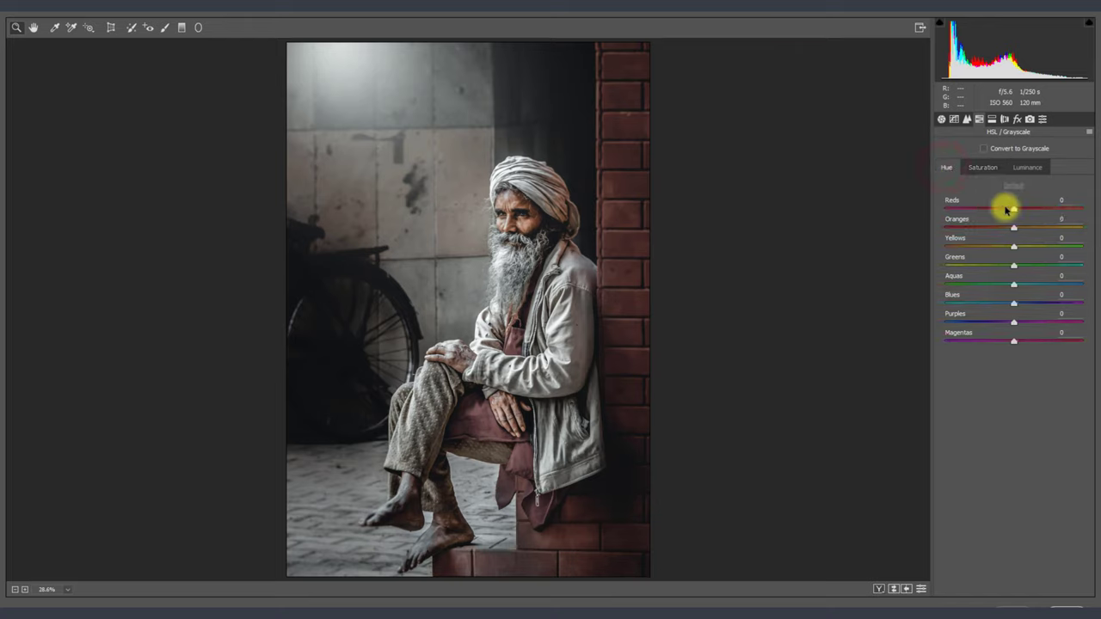
{"action": "mouse_move", "coordinate": [1016, 210]}
{"action": "left_mouse_down"}
{"action": "mouse_move", "coordinate": [1095, 222]}
{"action": "mouse_move", "coordinate": [1019, 213]}
{"action": "left_mouse_up"}
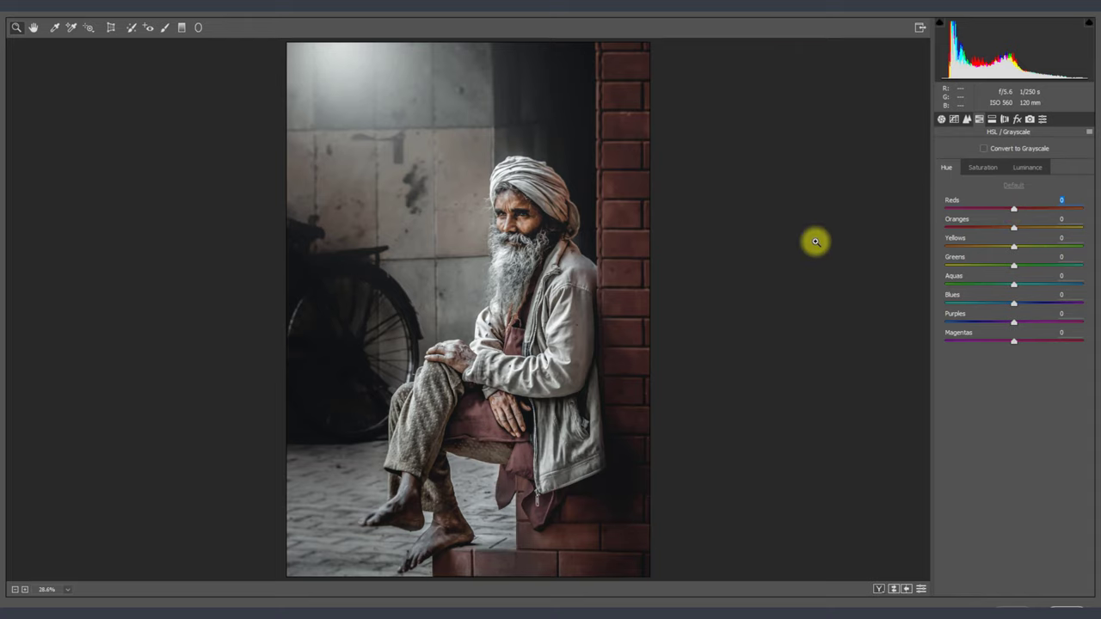
{"action": "left_click", "coordinate": [978, 168]}
{"action": "left_click_drag", "start_coordinate": [1014, 305], "coordinate": [921, 301]}
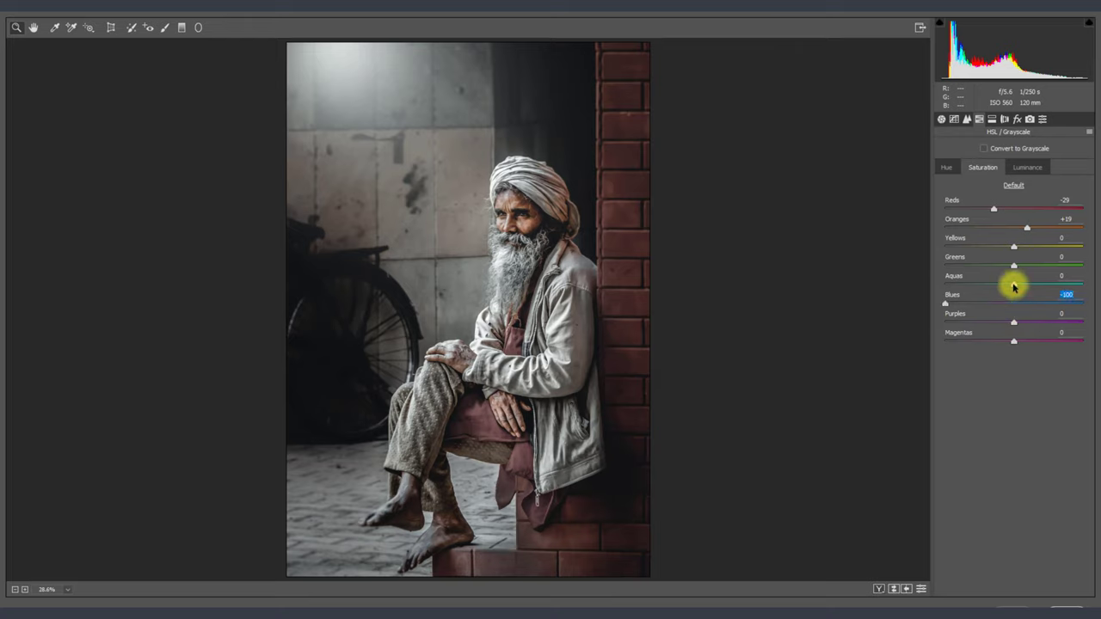
{"action": "mouse_move", "coordinate": [1013, 285]}
{"action": "left_mouse_down"}
{"action": "mouse_move", "coordinate": [1095, 316]}
{"action": "mouse_move", "coordinate": [664, 276]}
{"action": "left_mouse_up"}
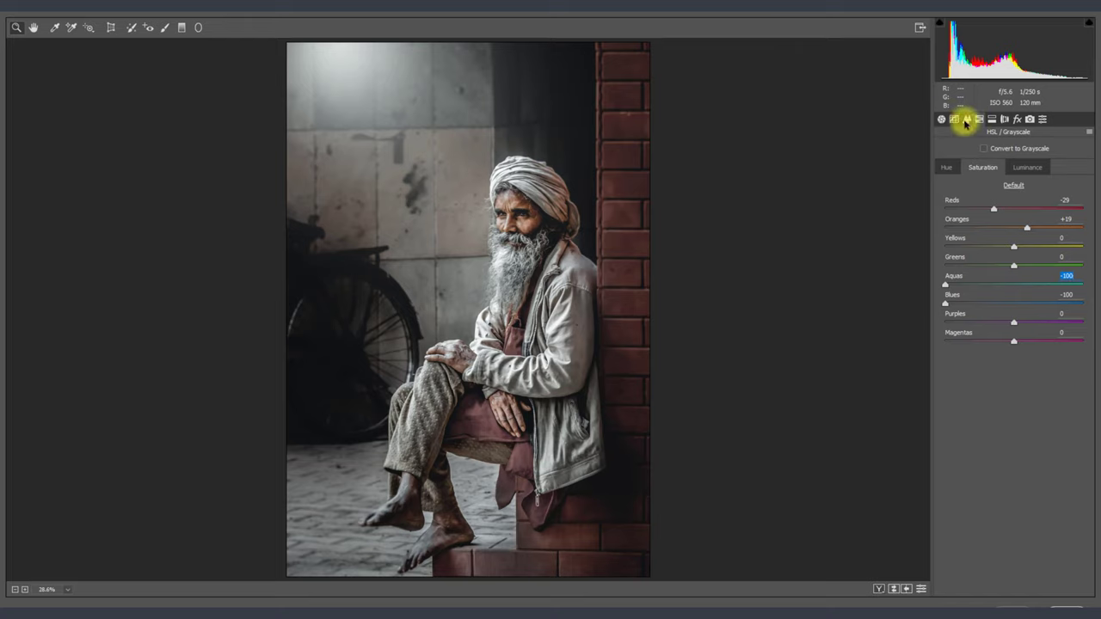
- Add +22 Dehaze, with Exposure +0.25, Clarity +4 and Vibrance -3 in Basic
{"action": "left_click", "coordinate": [1017, 119]}
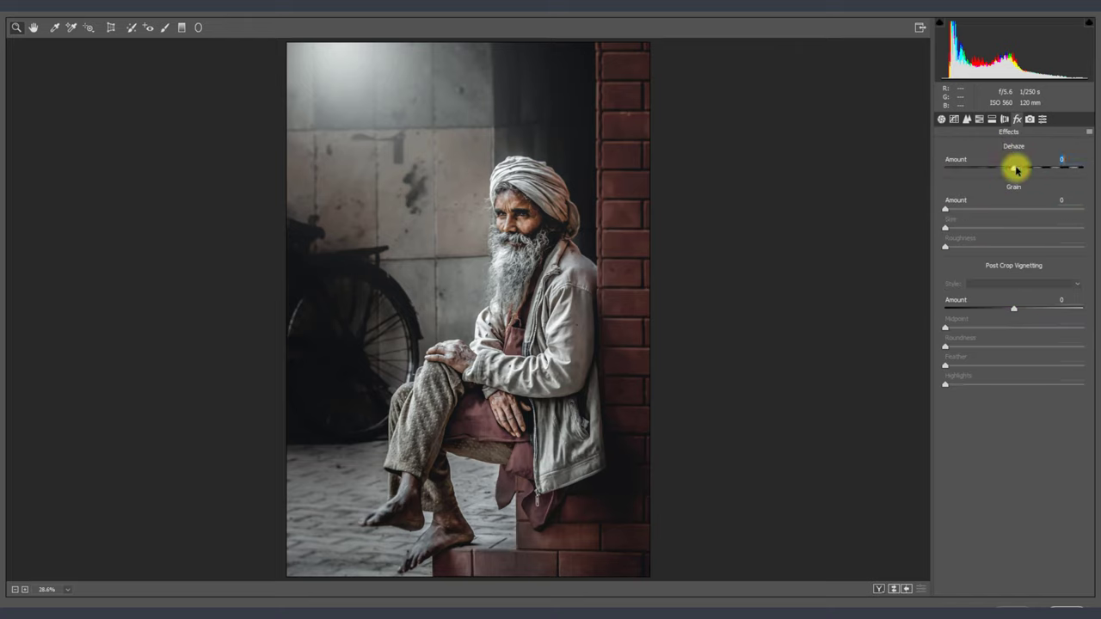
{"action": "mouse_move", "coordinate": [1016, 170]}
{"action": "left_mouse_down"}
{"action": "mouse_move", "coordinate": [1030, 170]}
{"action": "mouse_move", "coordinate": [1015, 170]}
{"action": "left_mouse_up"}
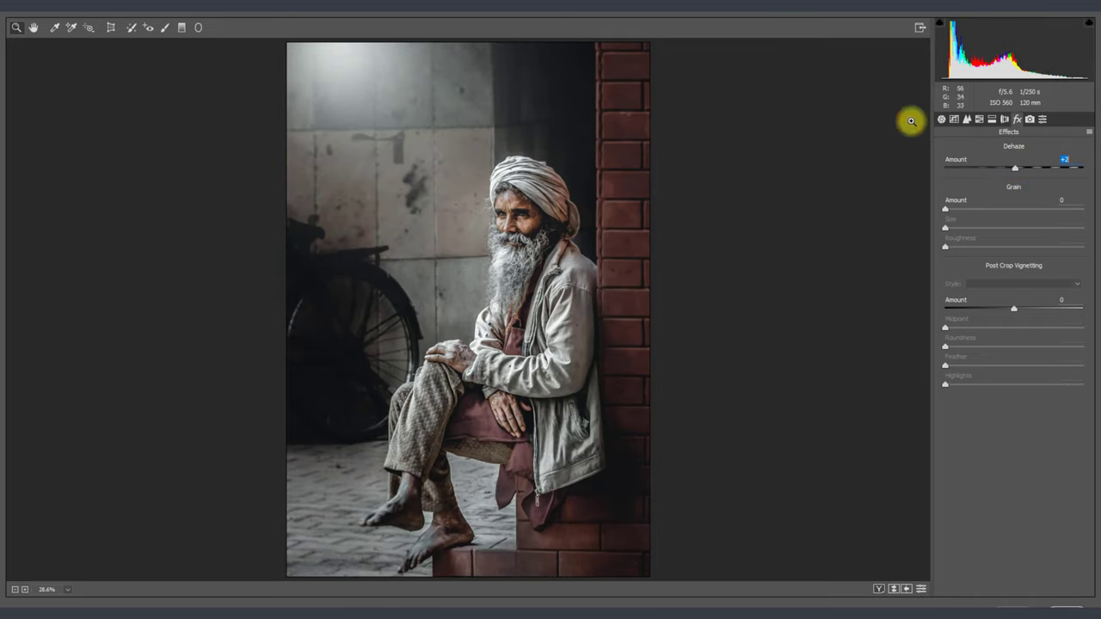
{"action": "left_click", "coordinate": [941, 119]}
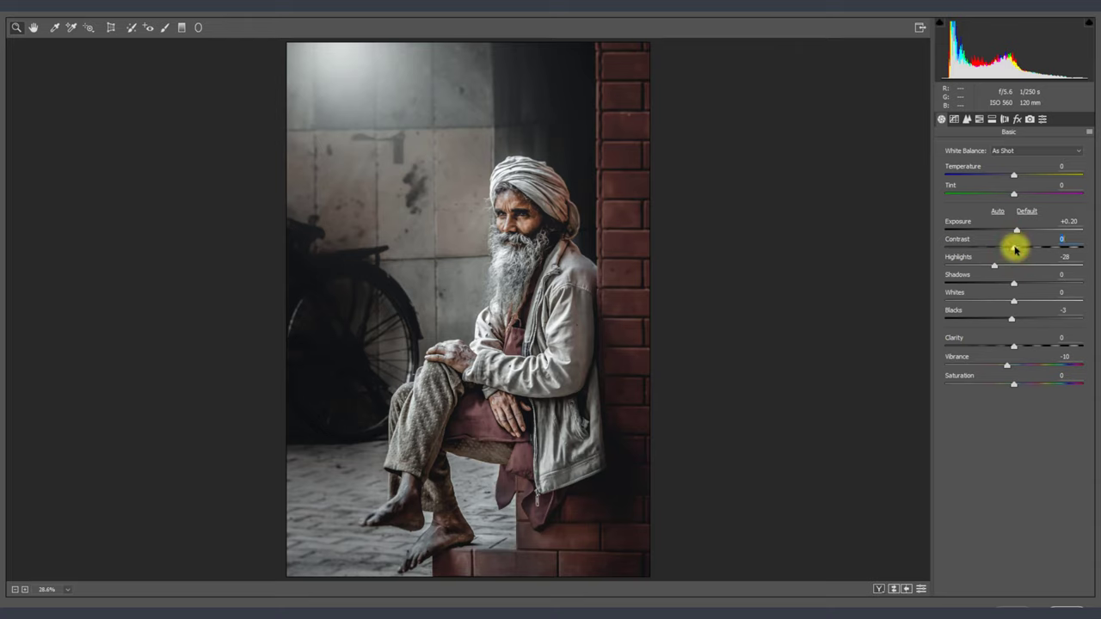
{"action": "scroll", "coordinate": [1017, 234], "scroll_direction": "up", "scroll_amount": 2}
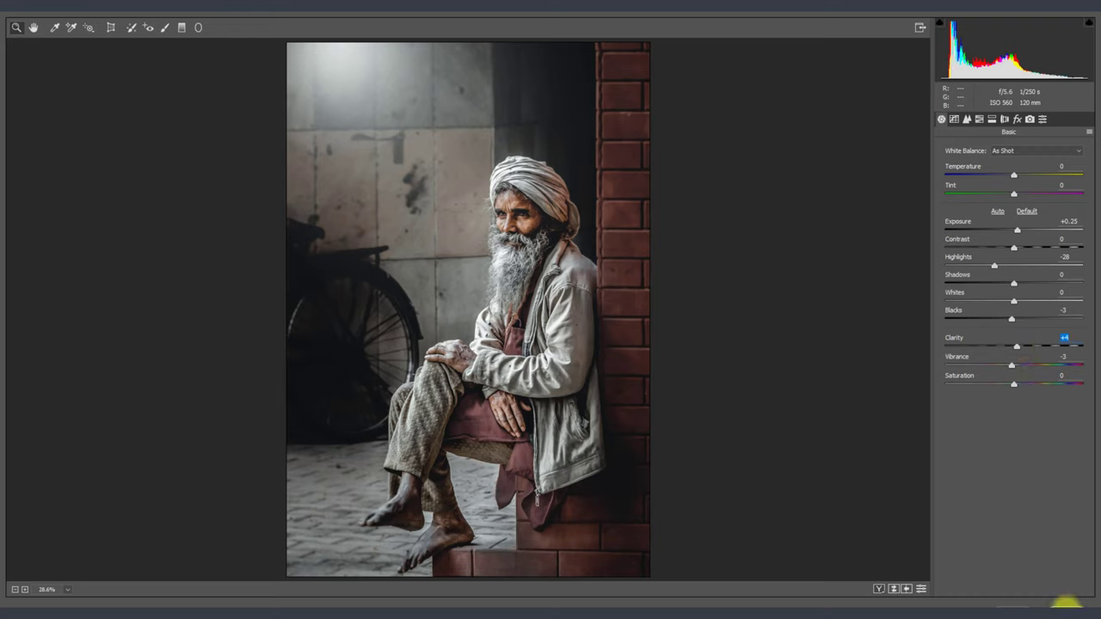
- Draw a radial filter over the man with Sharpness -100, applied outside the ellipse
{"action": "left_click", "coordinate": [198, 27]}
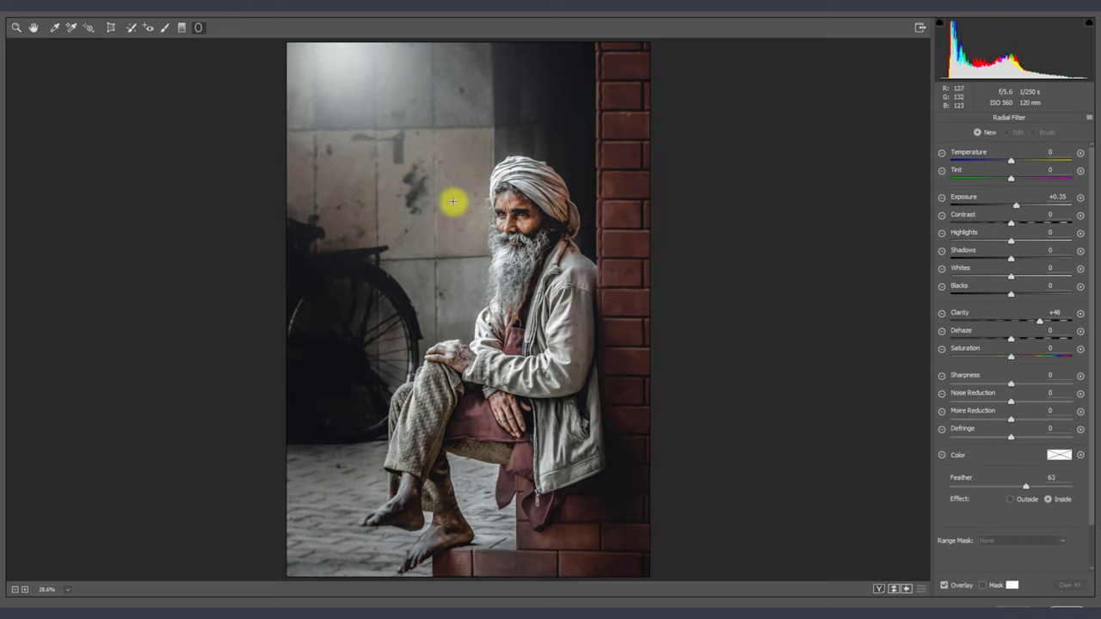
{"action": "mouse_move", "coordinate": [463, 196]}
{"action": "left_mouse_down"}
{"action": "mouse_move", "coordinate": [544, 351]}
{"action": "mouse_move", "coordinate": [579, 348]}
{"action": "left_mouse_up"}
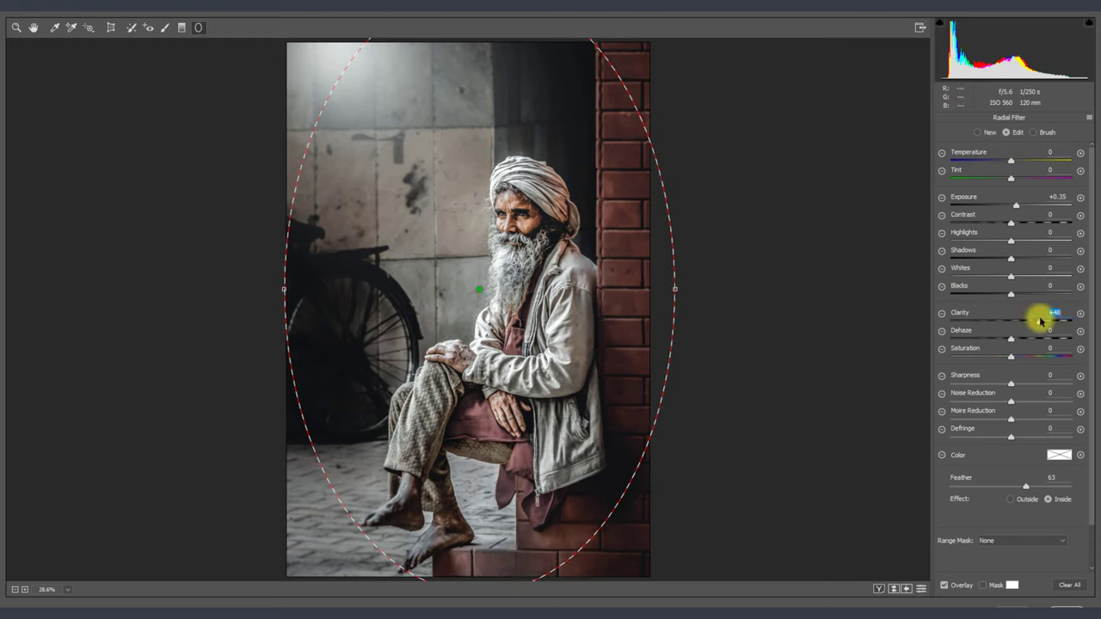
{"action": "left_click", "coordinate": [974, 316]}
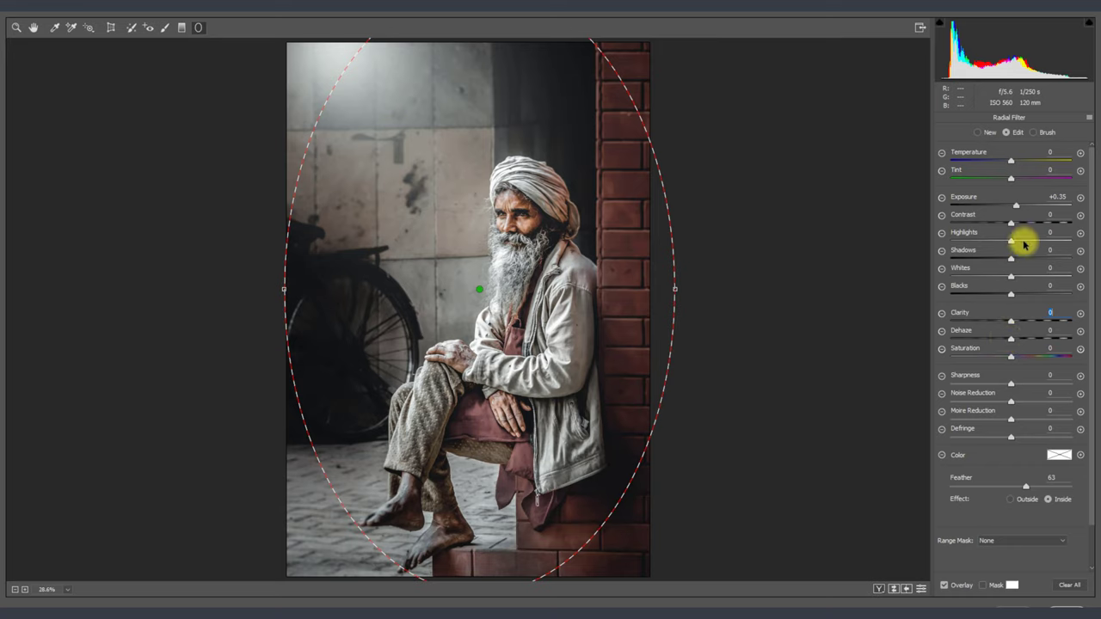
{"action": "double_click", "coordinate": [1018, 207]}
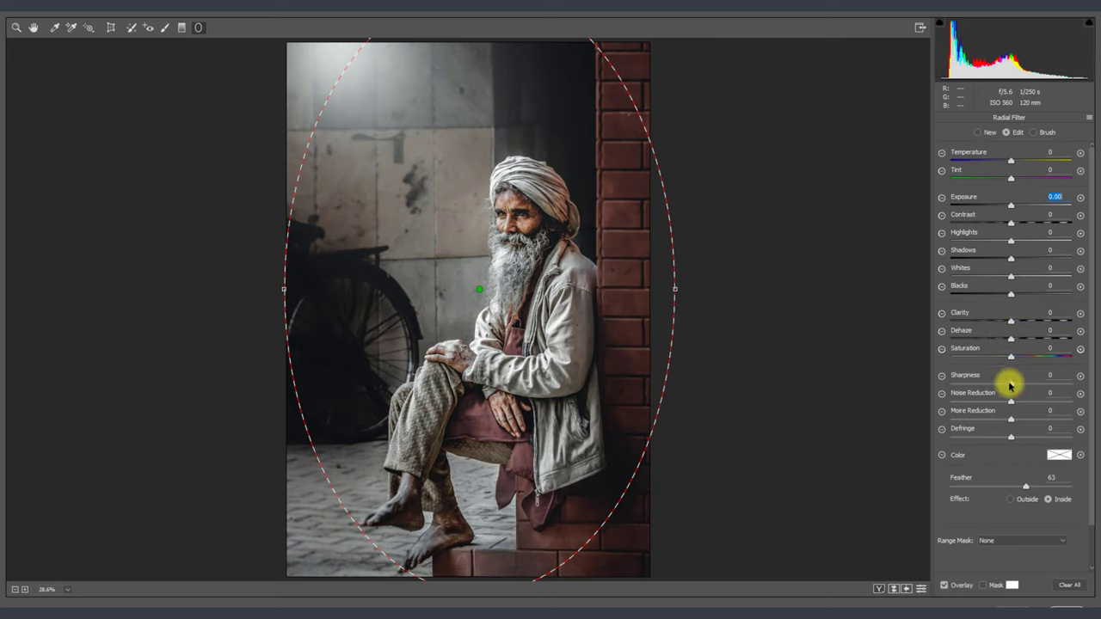
{"action": "left_click_drag", "start_coordinate": [1011, 386], "coordinate": [748, 381]}
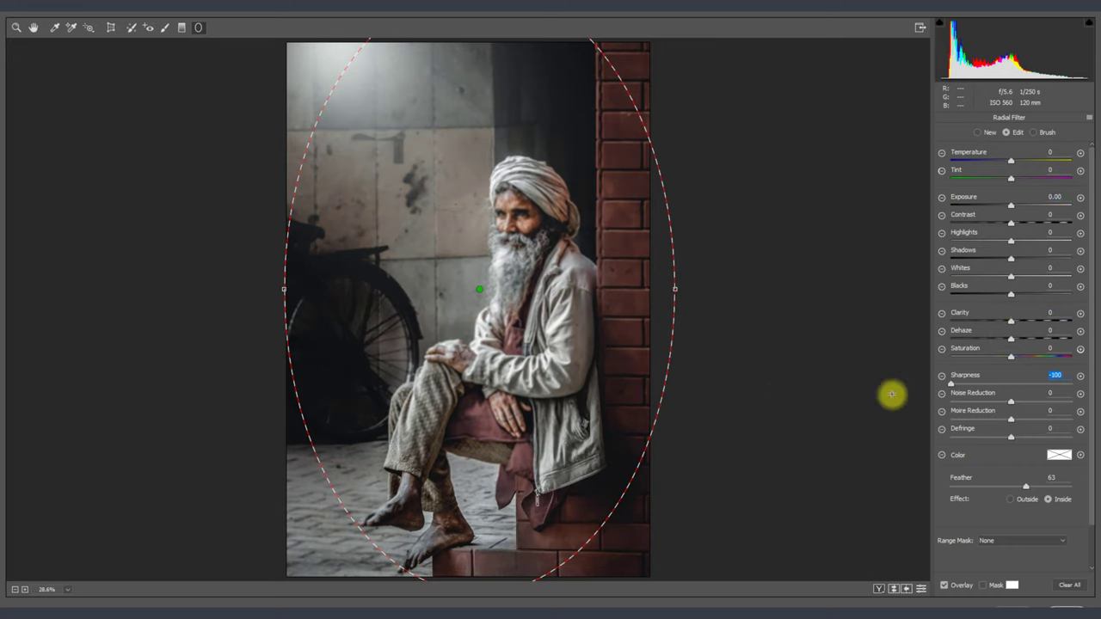
{"action": "left_click", "coordinate": [1017, 499]}
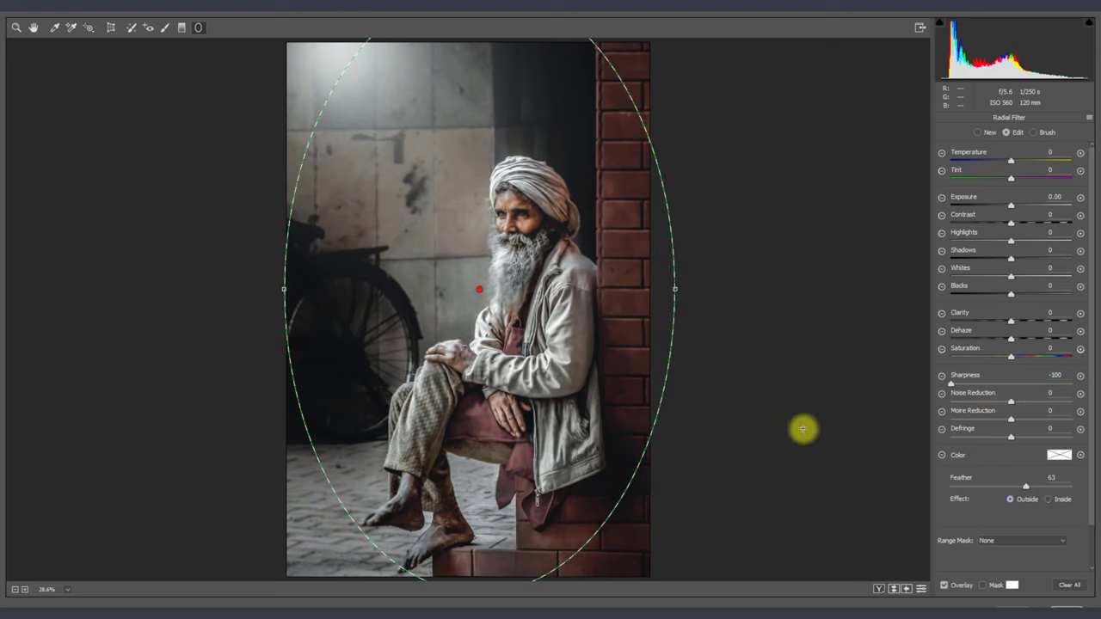
- Reshape, narrow and tilt the ellipse to frame the seated man
{"action": "left_click_drag", "start_coordinate": [595, 367], "coordinate": [597, 344]}
{"action": "left_click_drag", "start_coordinate": [479, 565], "coordinate": [480, 517]}
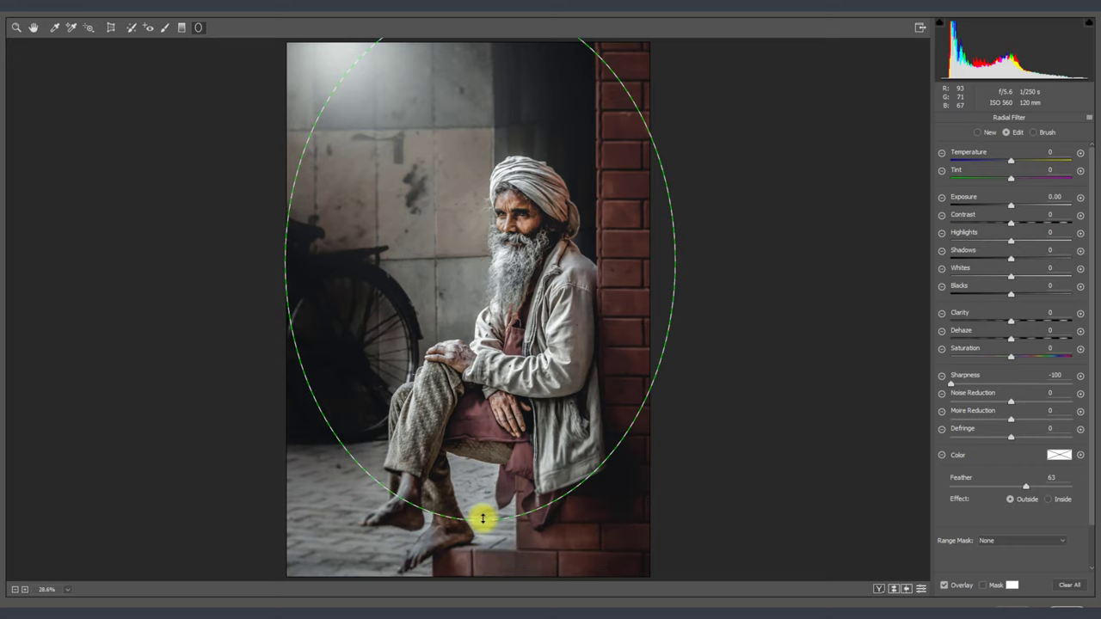
{"action": "left_click_drag", "start_coordinate": [548, 376], "coordinate": [561, 408]}
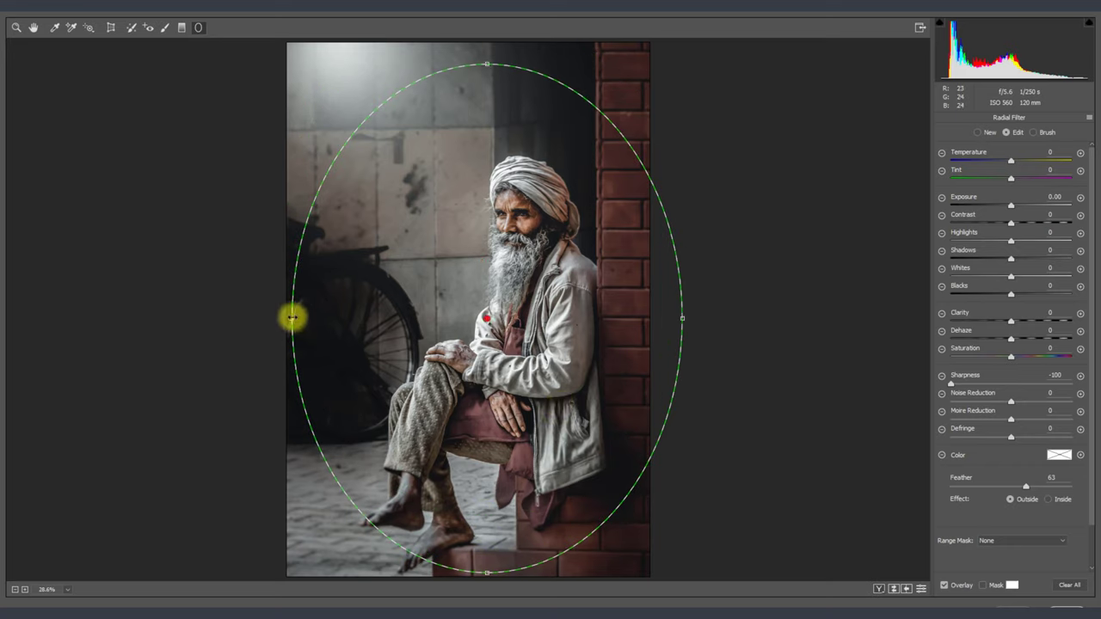
{"action": "left_click_drag", "start_coordinate": [291, 319], "coordinate": [346, 316]}
{"action": "left_click_drag", "start_coordinate": [491, 273], "coordinate": [476, 278]}
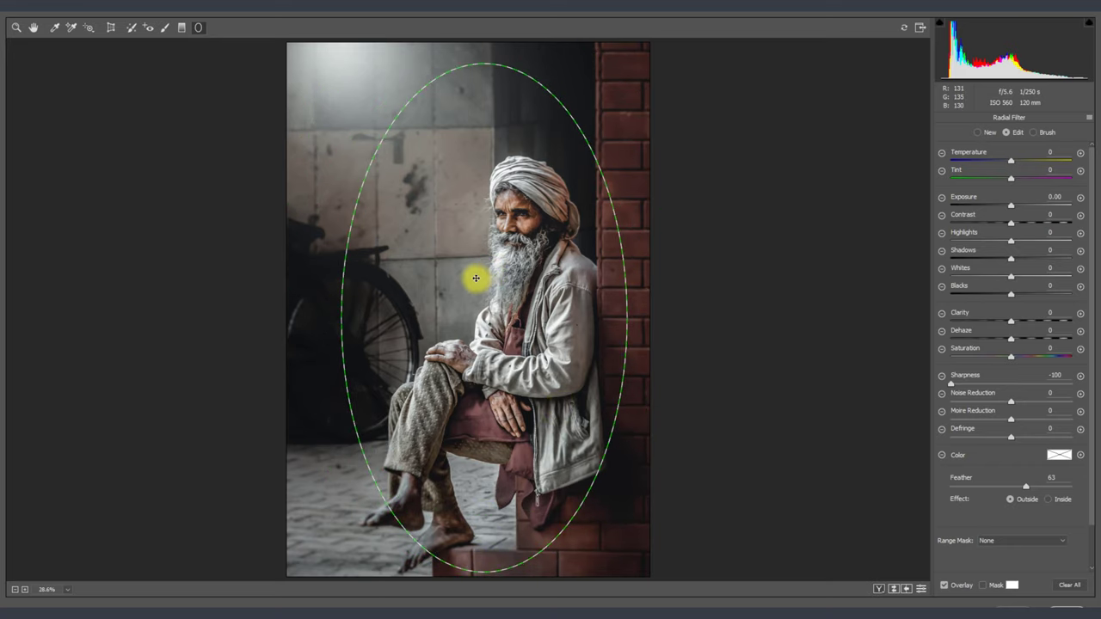
{"action": "left_click_drag", "start_coordinate": [594, 138], "coordinate": [632, 180]}
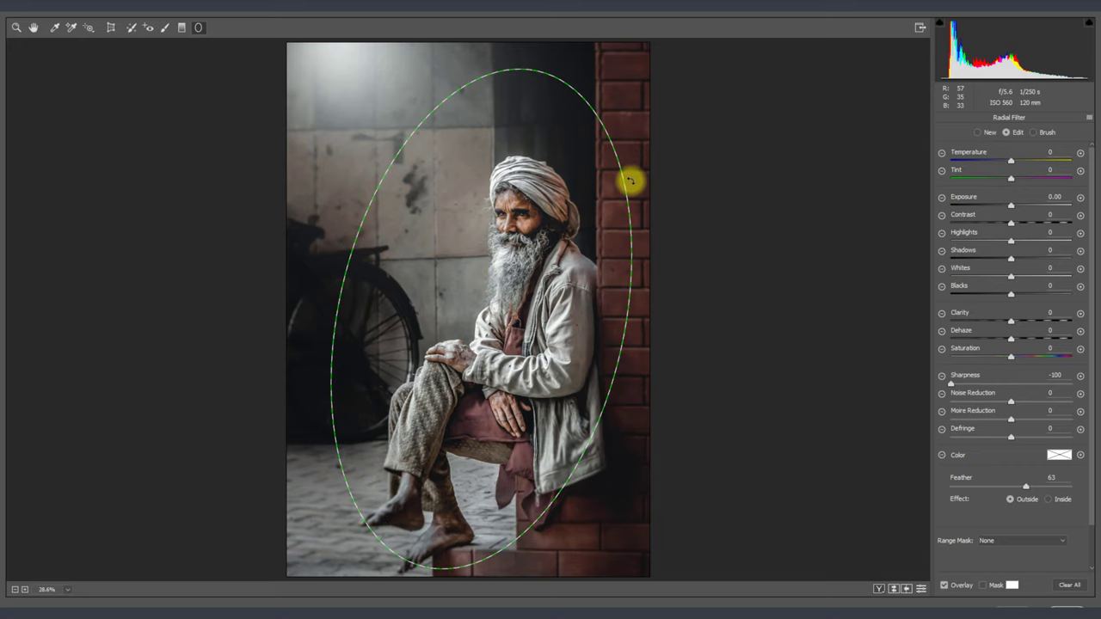
{"action": "left_click_drag", "start_coordinate": [565, 201], "coordinate": [572, 189]}
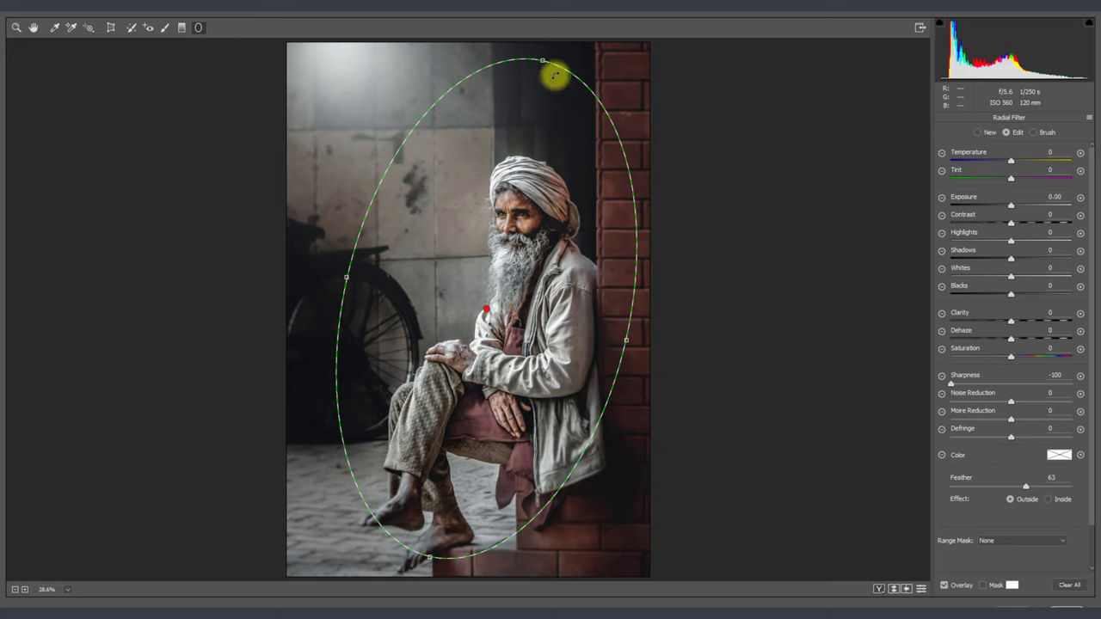
{"action": "left_click", "coordinate": [986, 133]}
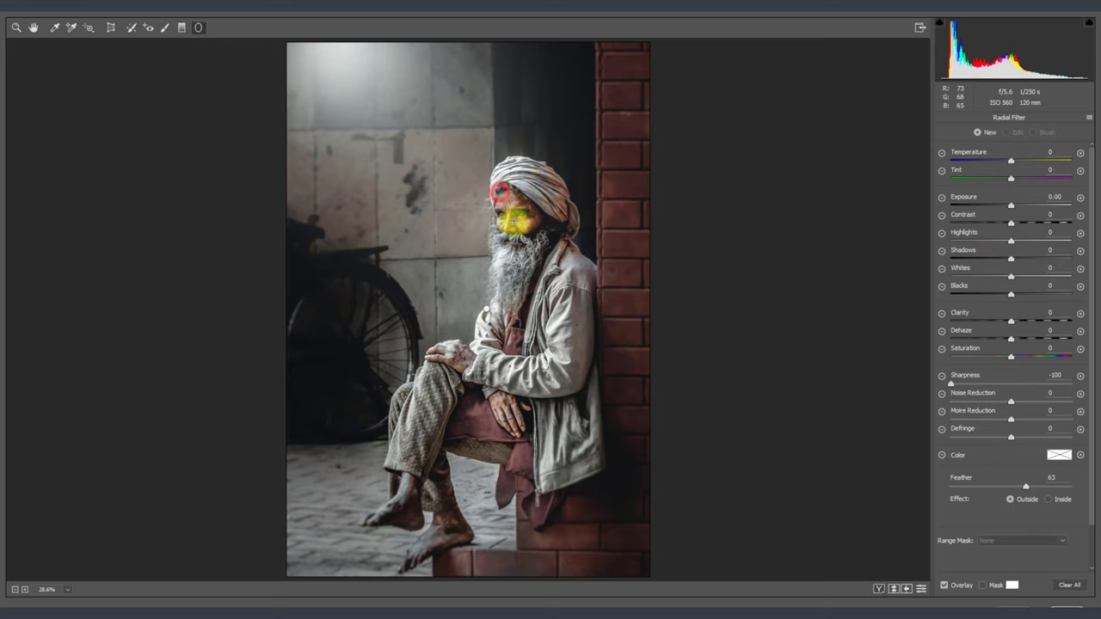
{"action": "mouse_move", "coordinate": [514, 215]}
{"action": "left_mouse_down"}
{"action": "mouse_move", "coordinate": [607, 330]}
{"action": "mouse_move", "coordinate": [596, 373]}
{"action": "left_mouse_up"}
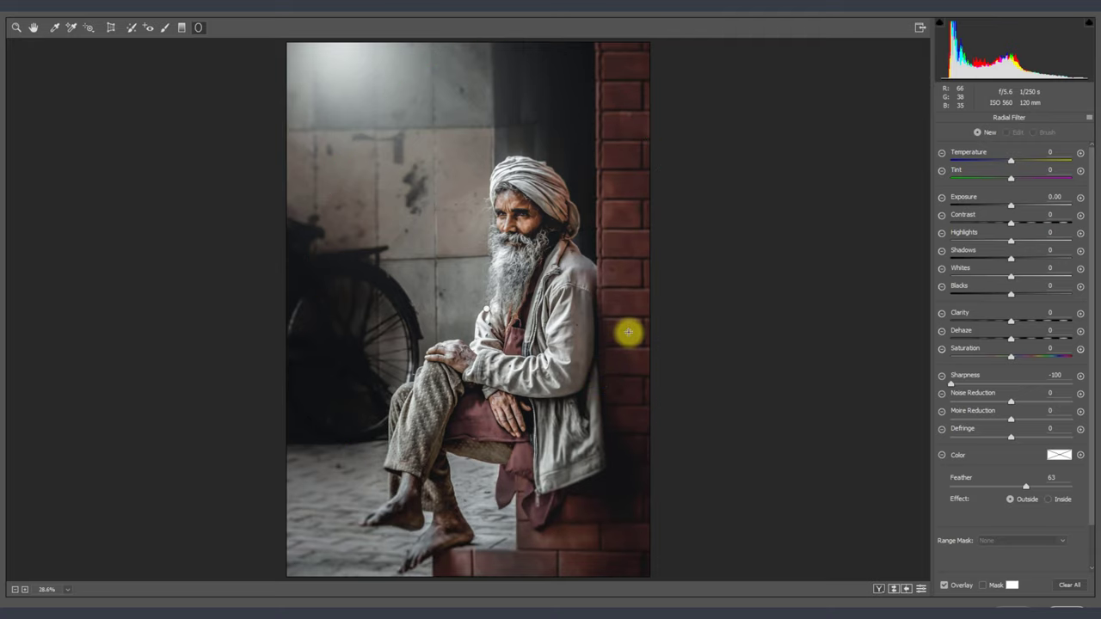
{"action": "left_click", "coordinate": [165, 27]}
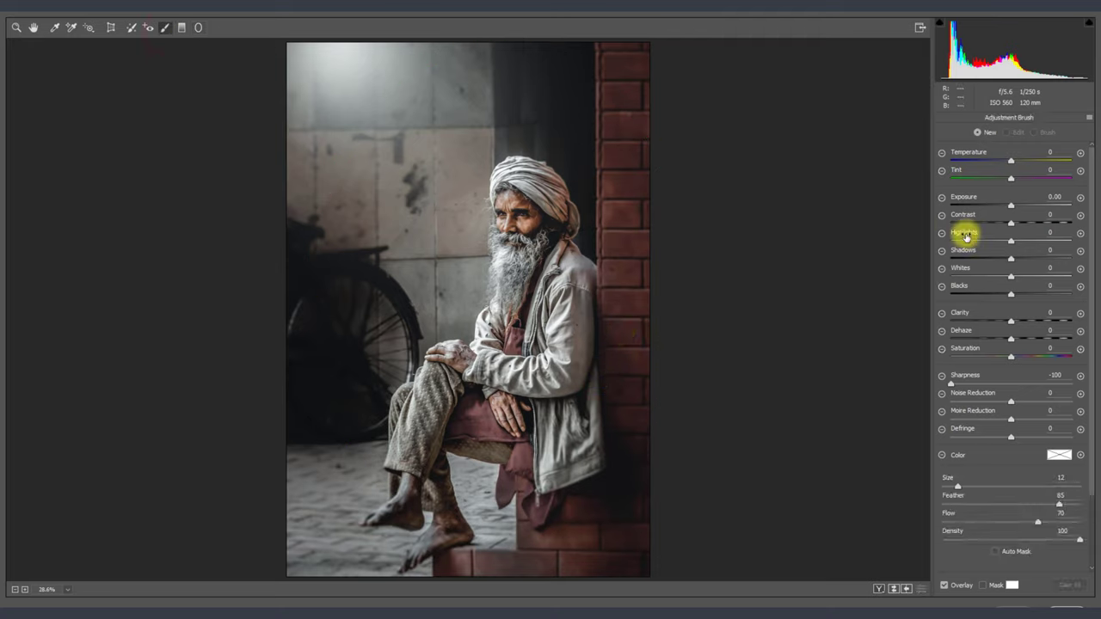
- Brush Clarity +14 and Shadows +10 onto the man, then commit the Camera Raw edits
{"action": "left_click", "coordinate": [1022, 320]}
{"action": "left_click_drag", "start_coordinate": [529, 214], "coordinate": [539, 272]}
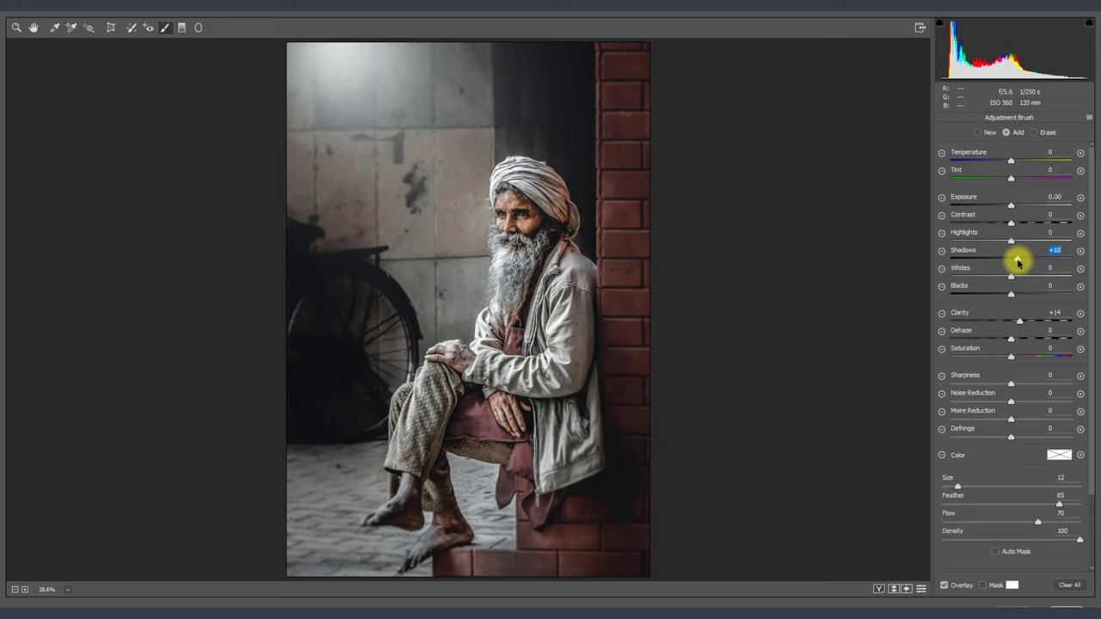
{"action": "left_click", "coordinate": [1065, 606]}
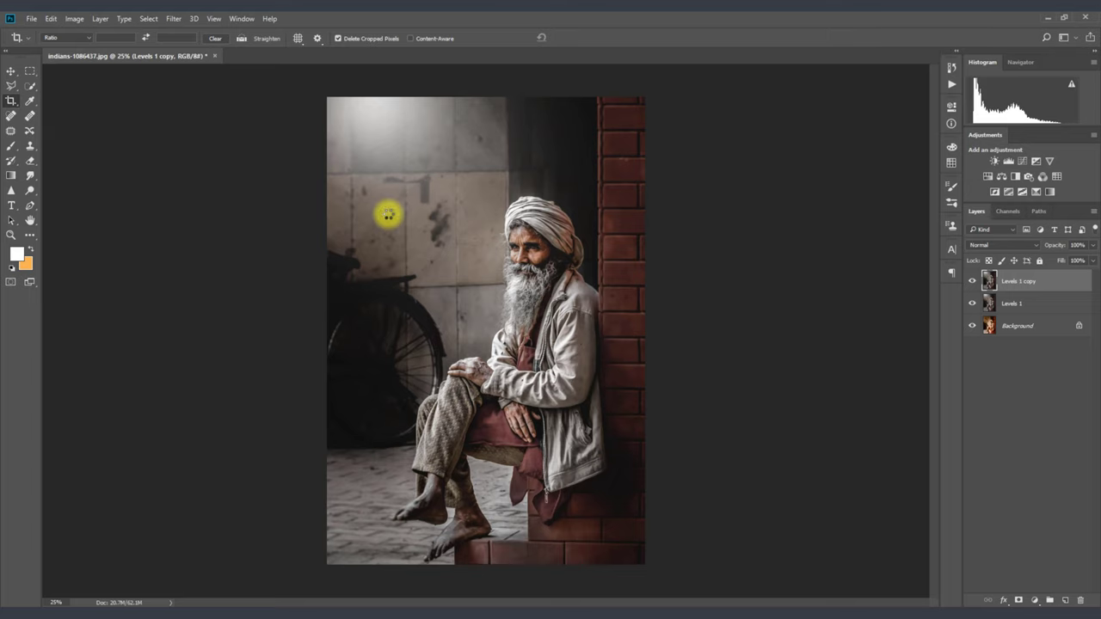
- Merge Levels 1 into Levels 1 copy
{"action": "left_click", "coordinate": [972, 282]}
{"action": "left_click", "coordinate": [972, 283]}
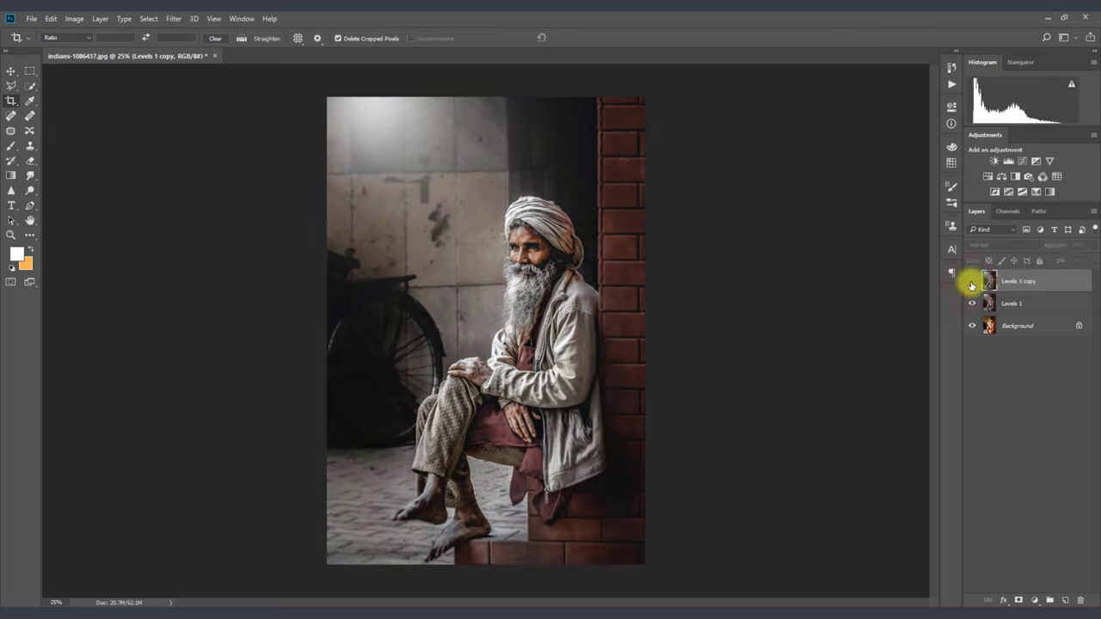
{"action": "left_click", "coordinate": [1025, 301], "text": "ctrl"}
{"action": "right_click", "coordinate": [1025, 301]}
{"action": "left_click", "coordinate": [904, 421]}
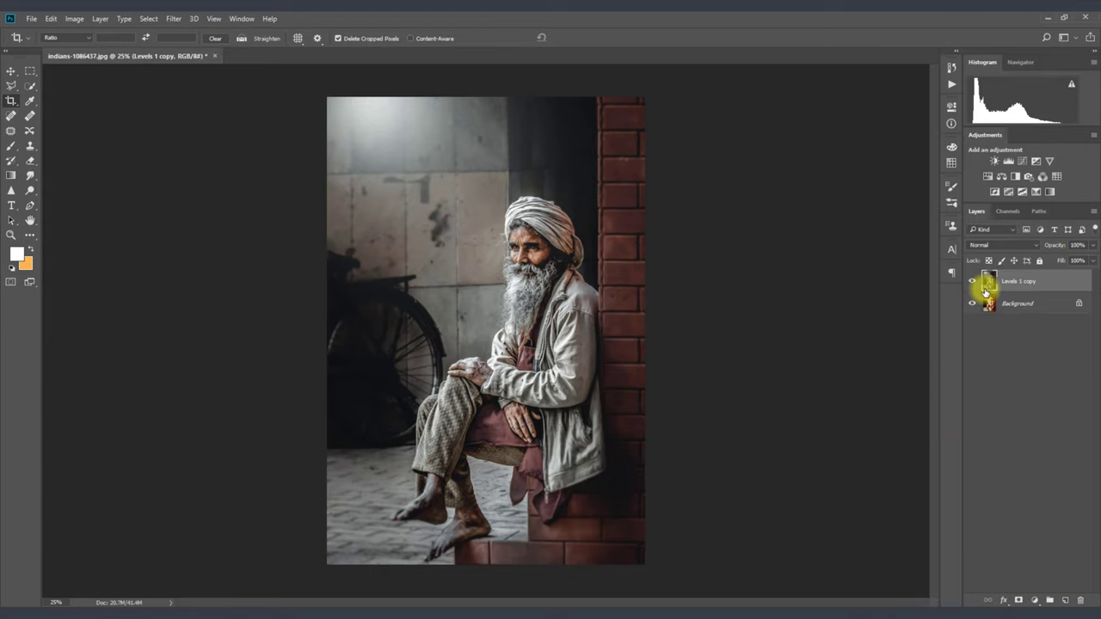
- Toggle the graded layer's visibility to compare before and after
{"action": "left_click", "coordinate": [972, 283]}
{"action": "left_click", "coordinate": [972, 282]}
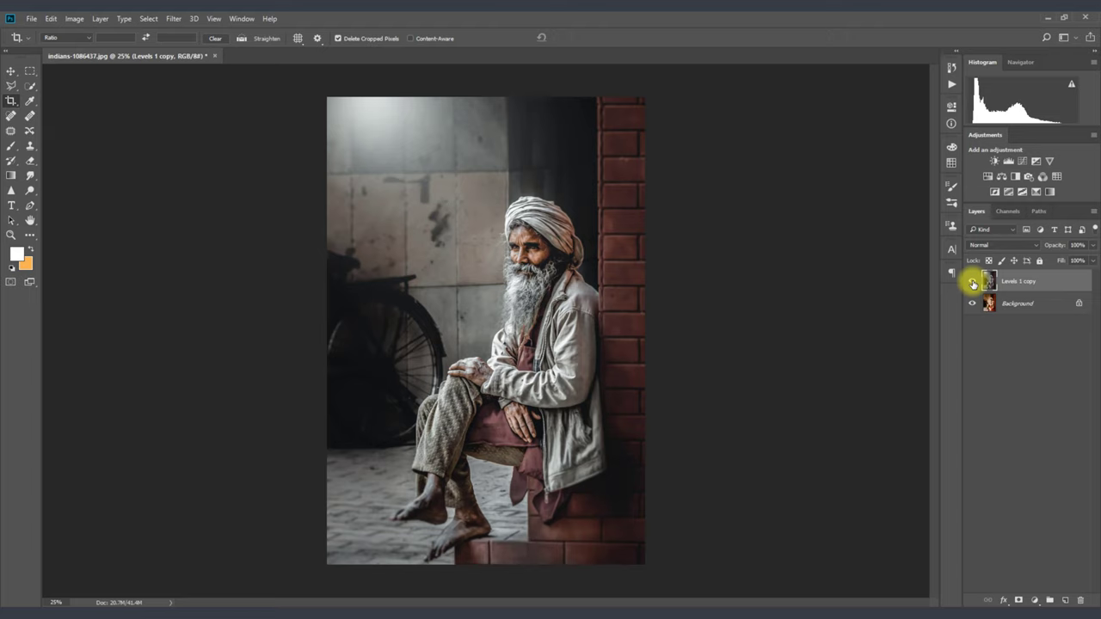
{"action": "left_click", "coordinate": [972, 282]}
{"action": "left_click", "coordinate": [972, 282]}
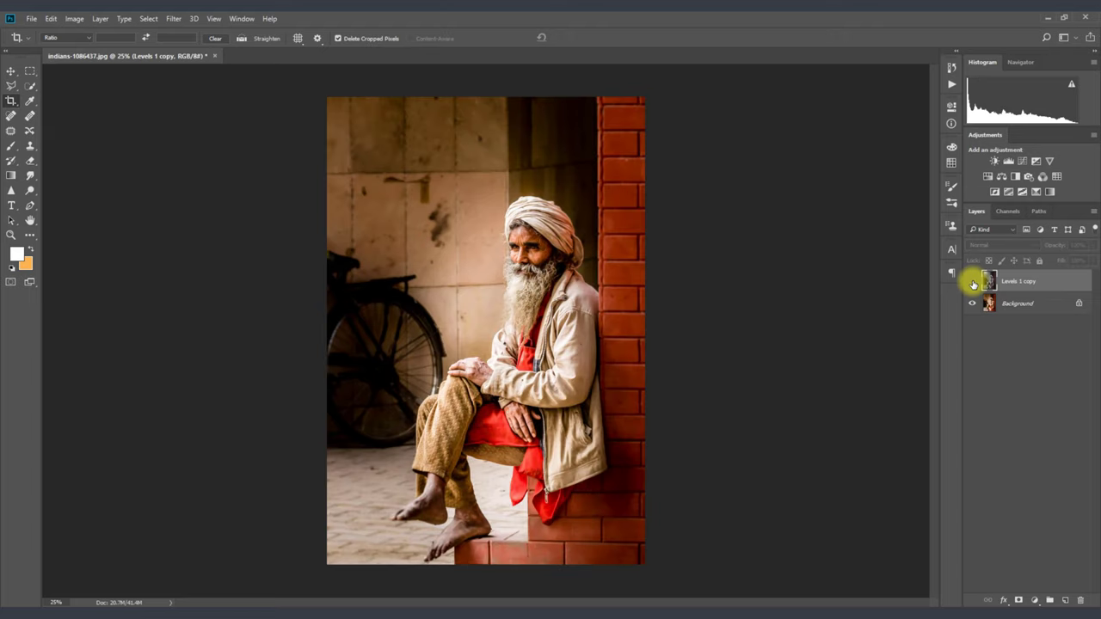
{"action": "left_click", "coordinate": [972, 282]}
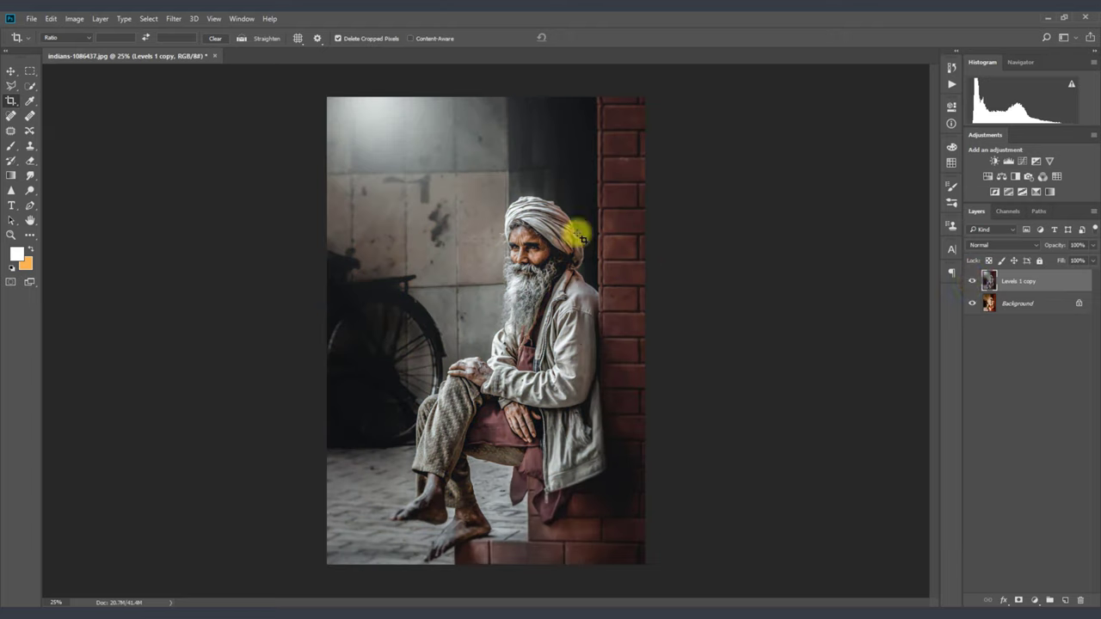